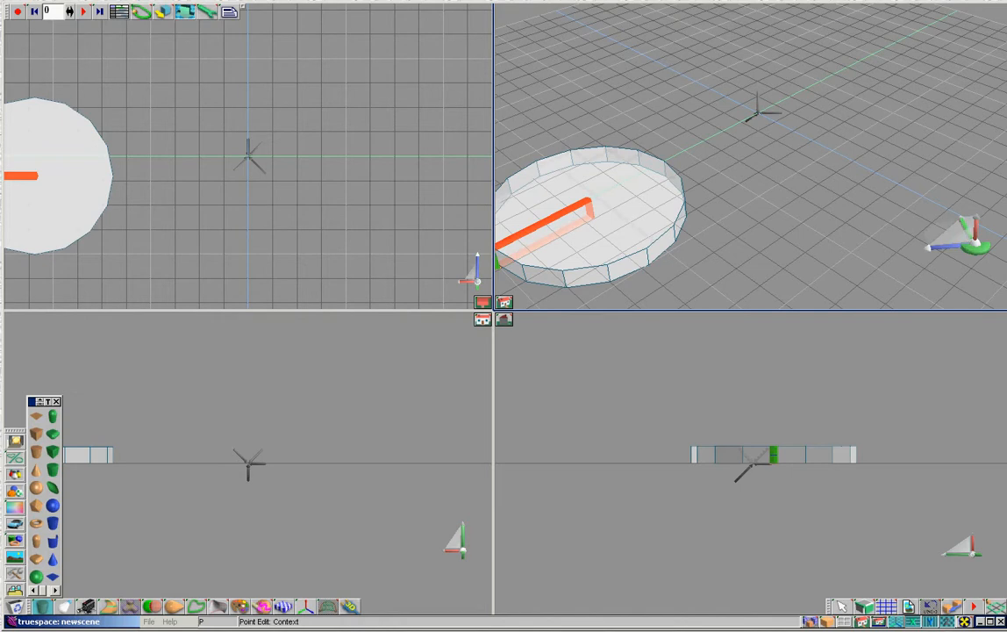
Step: Show the flat cylinder's object properties and set its location to 0, 0, 0
{"action": "right_click", "coordinate": [842, 606]}
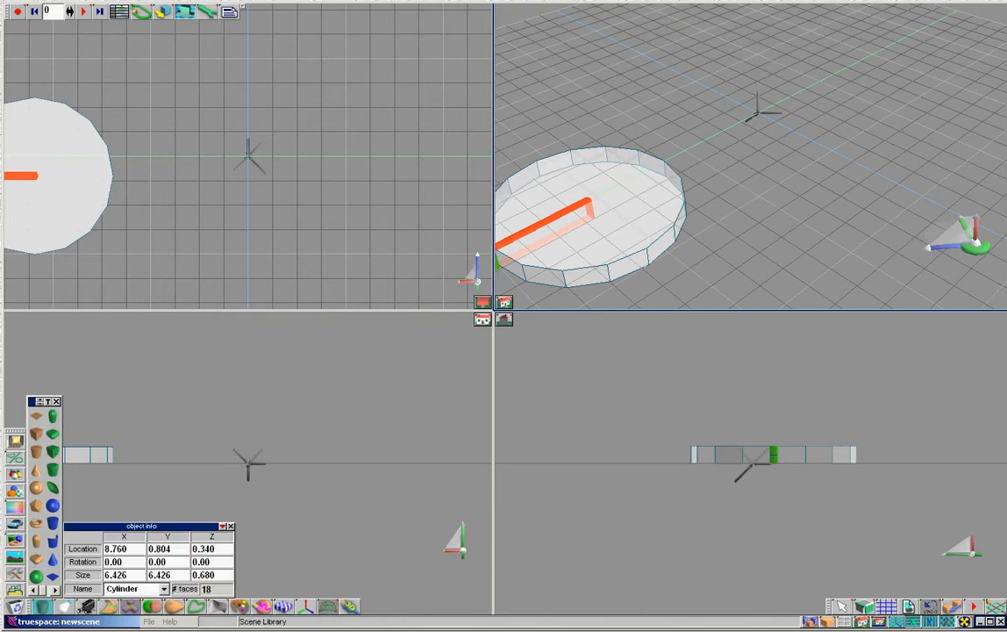
{"action": "left_click_drag", "start_coordinate": [128, 548], "coordinate": [101, 549]}
{"action": "key", "text": "BackSpace"}
{"action": "type", "text": "0"}
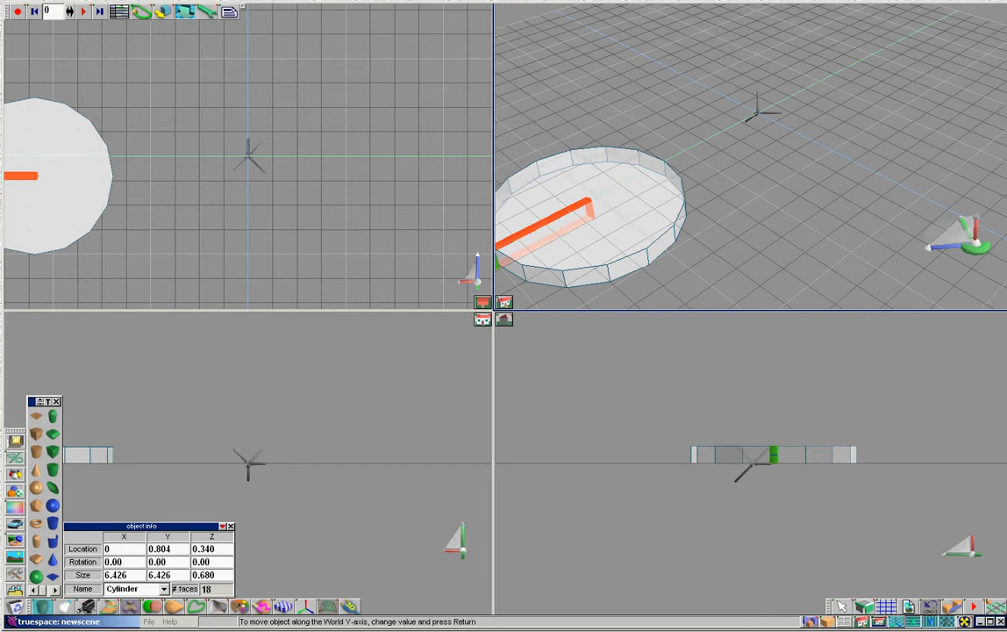
{"action": "key", "text": "Tab"}
{"action": "type", "text": "0"}
{"action": "key", "text": "Tab"}
{"action": "type", "text": "0"}
{"action": "key", "text": "Tab"}
{"action": "key", "text": "Return"}
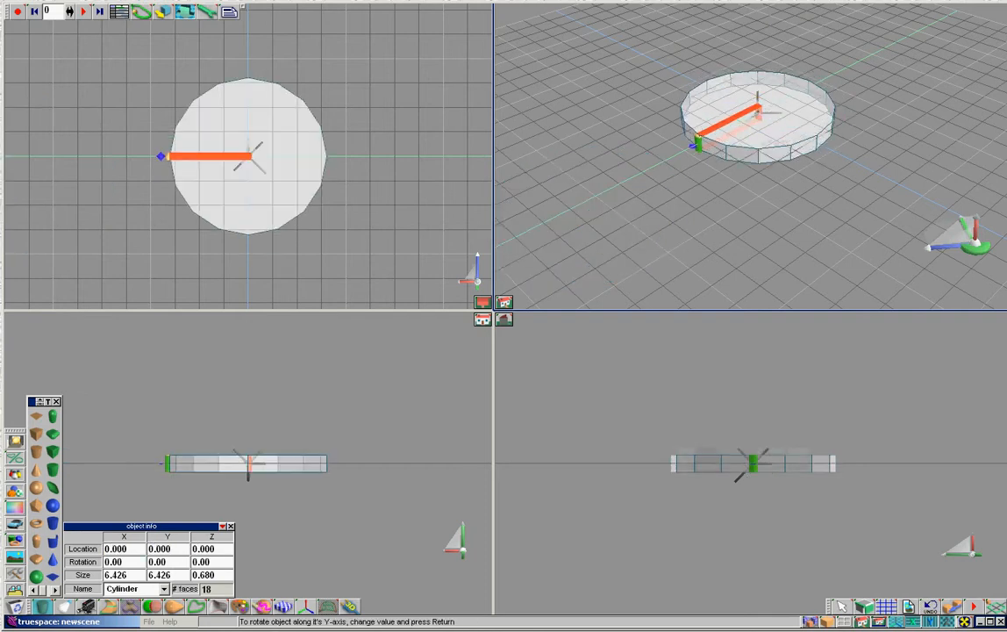
Step: Set the flat cylinder's size to 7 in X, 7 in Y and 1 in Z
{"action": "left_click_drag", "start_coordinate": [127, 576], "coordinate": [103, 575]}
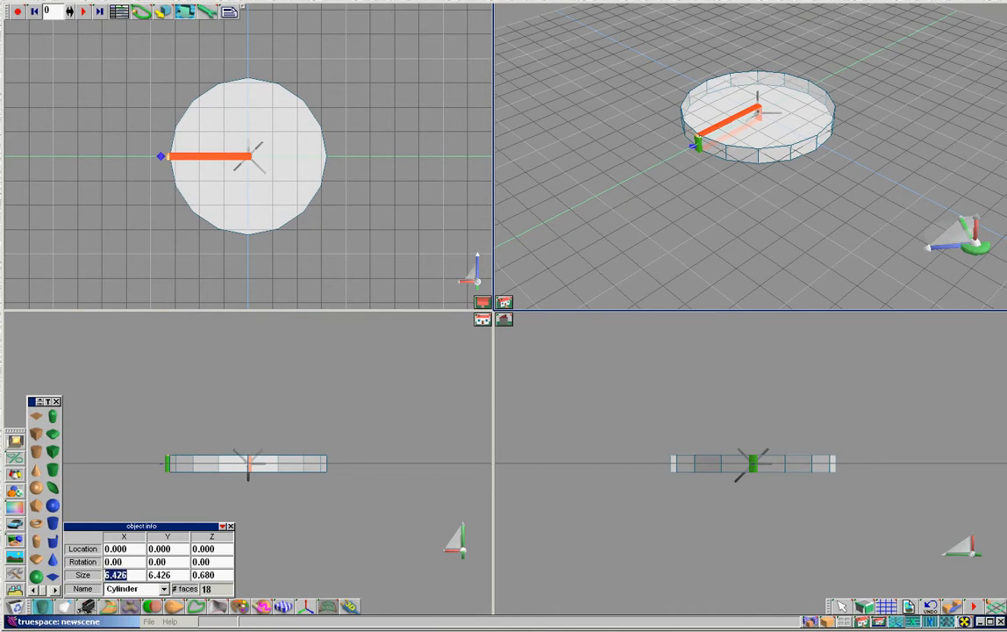
{"action": "type", "text": "7"}
{"action": "key", "text": "Return"}
{"action": "left_click_drag", "start_coordinate": [171, 575], "coordinate": [148, 576]}
{"action": "type", "text": "7"}
{"action": "key", "text": "Return"}
{"action": "left_click_drag", "start_coordinate": [216, 575], "coordinate": [193, 575]}
{"action": "key", "text": "BackSpace"}
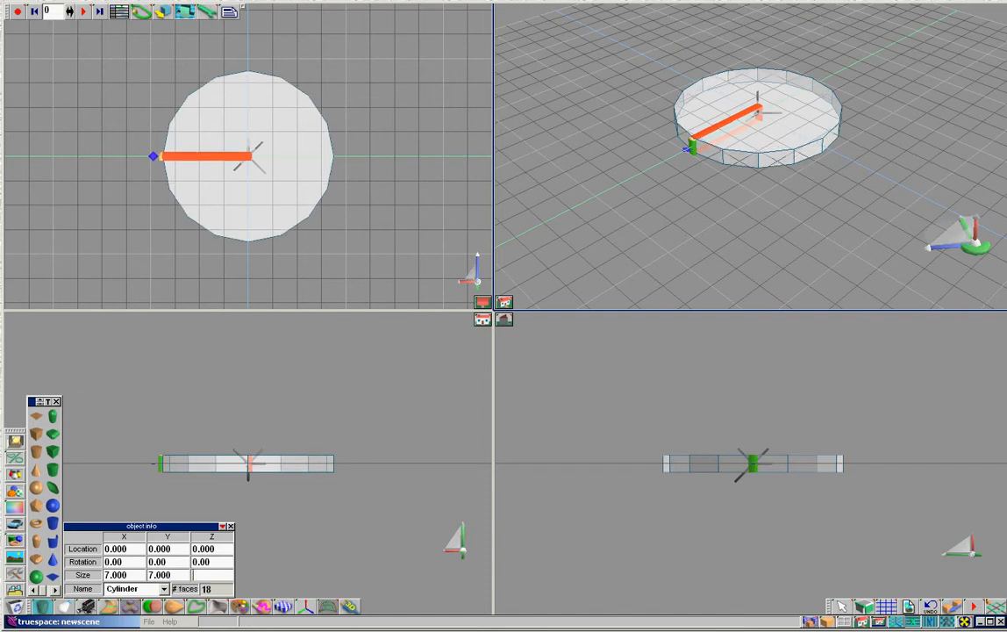
{"action": "type", "text": "1"}
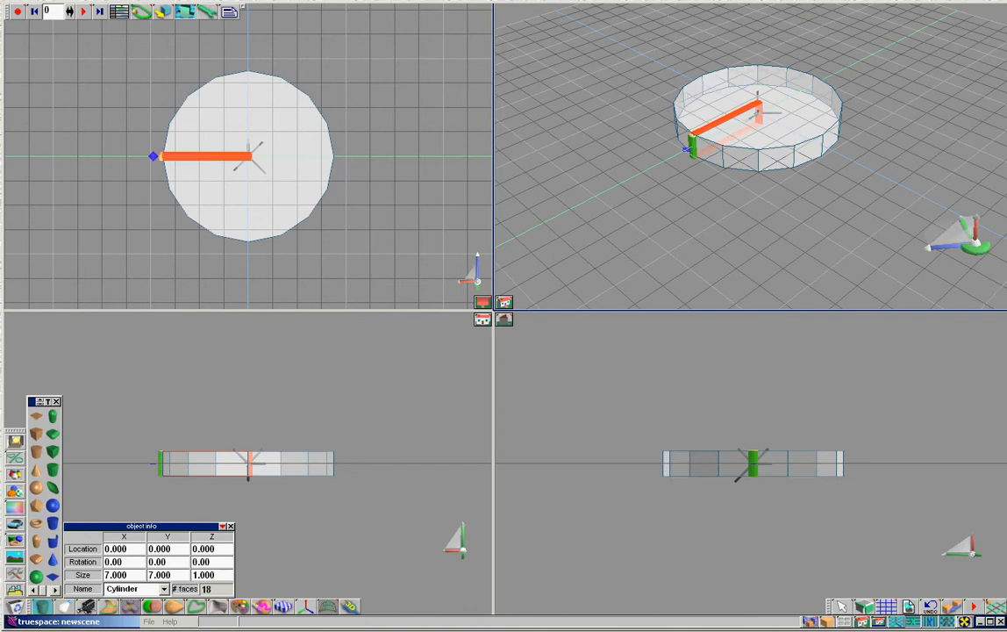
Step: Add a second cylinder about 3.12 wide and 2.84 high, and set its location to 0, 0, 0
{"action": "left_click", "coordinate": [36, 452]}
{"action": "left_click_drag", "start_coordinate": [564, 221], "coordinate": [602, 239]}
{"action": "left_click", "coordinate": [600, 167]}
{"action": "double_click", "coordinate": [115, 548]}
{"action": "type", "text": "0"}
{"action": "key", "text": "Return"}
{"action": "double_click", "coordinate": [159, 548]}
{"action": "type", "text": "0"}
{"action": "key", "text": "Return"}
{"action": "double_click", "coordinate": [203, 549]}
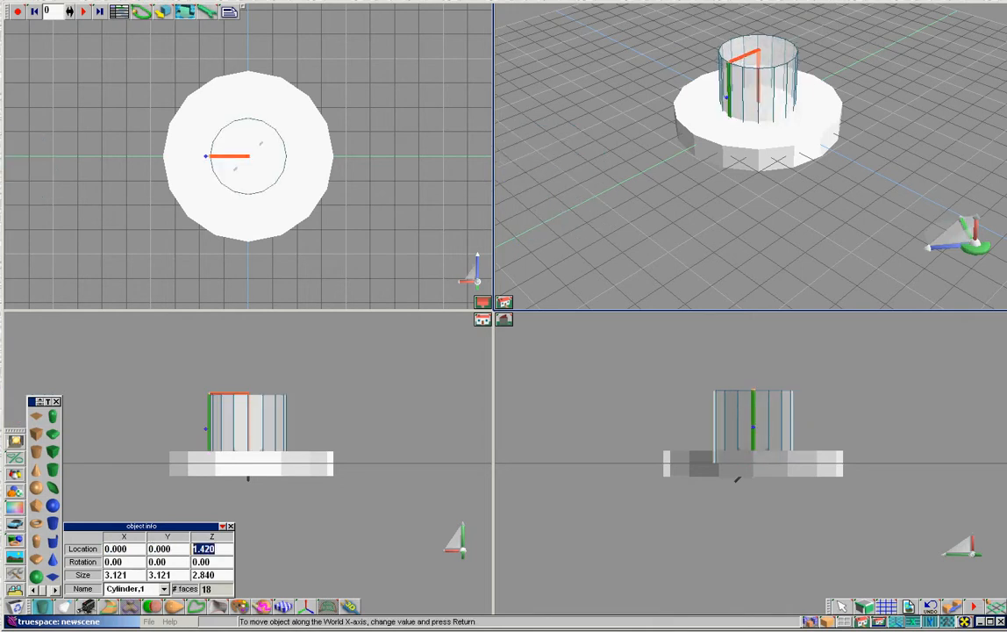
{"action": "type", "text": "0"}
{"action": "key", "text": "Return"}
Step: Set the second cylinder's size to 10 in X, 10 in Y and 2.5 in Z
{"action": "double_click", "coordinate": [115, 575]}
{"action": "type", "text": "10"}
{"action": "key", "text": "Tab"}
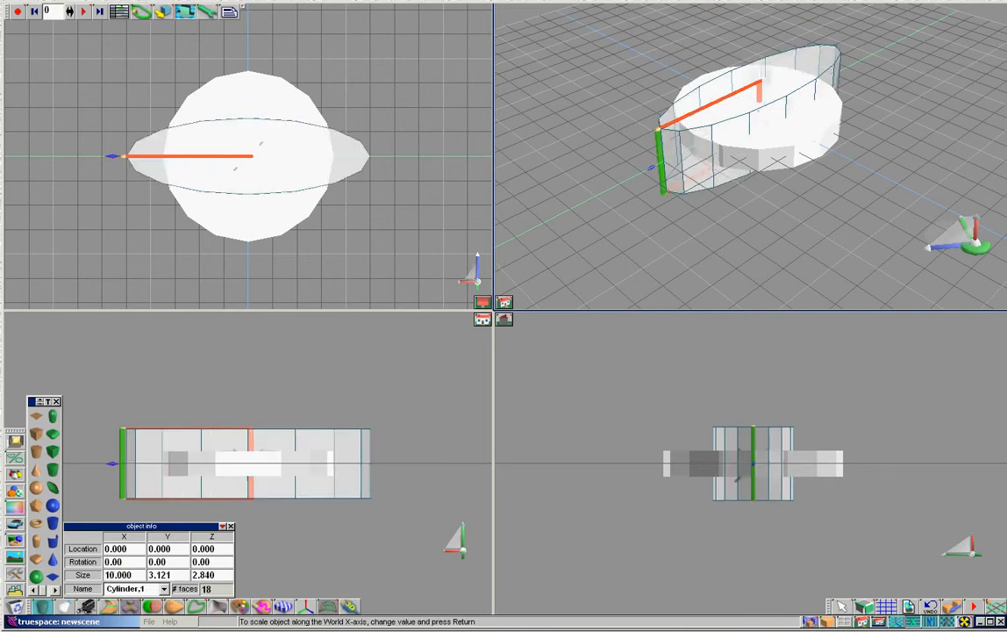
{"action": "type", "text": "10"}
{"action": "key", "text": "Tab"}
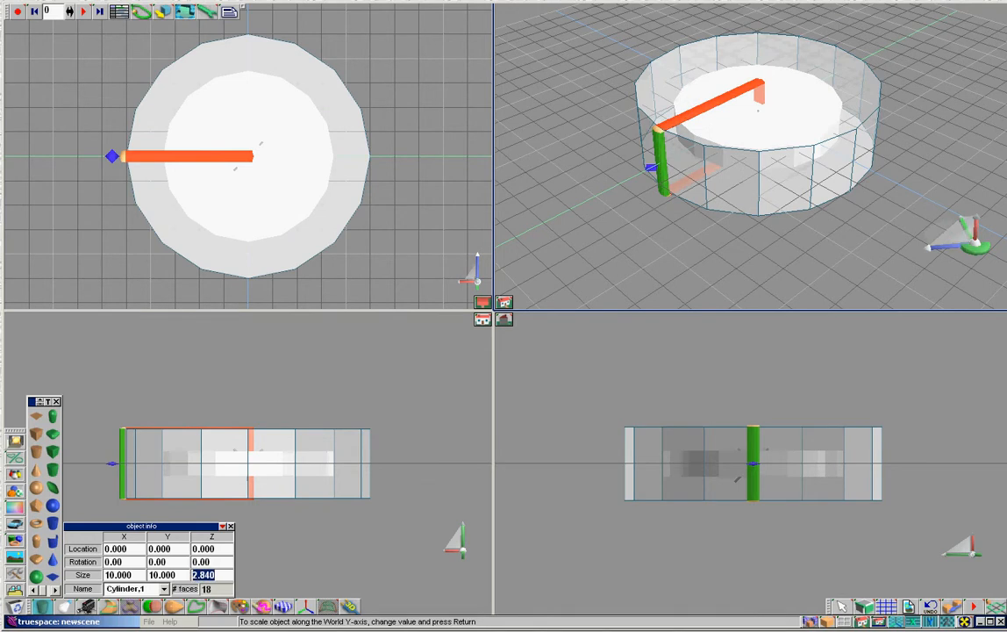
{"action": "type", "text": "2.5"}
{"action": "key", "text": "Return"}
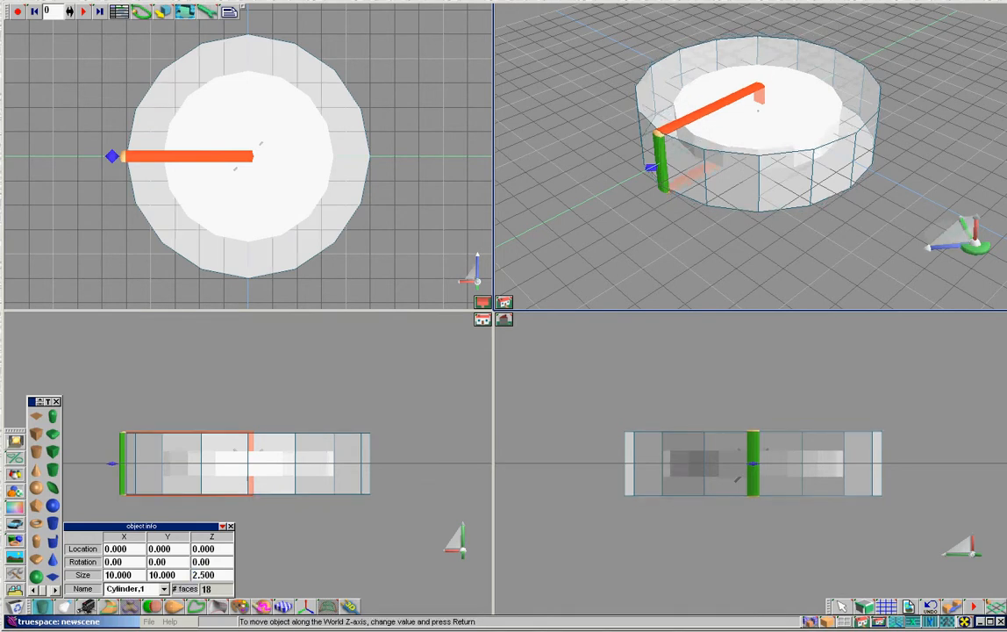
Step: Raise the large cylinder onto the smaller base cylinder and set its Z location to 1.7
{"action": "left_click", "coordinate": [842, 606]}
{"action": "left_click_drag", "start_coordinate": [264, 463], "coordinate": [248, 477]}
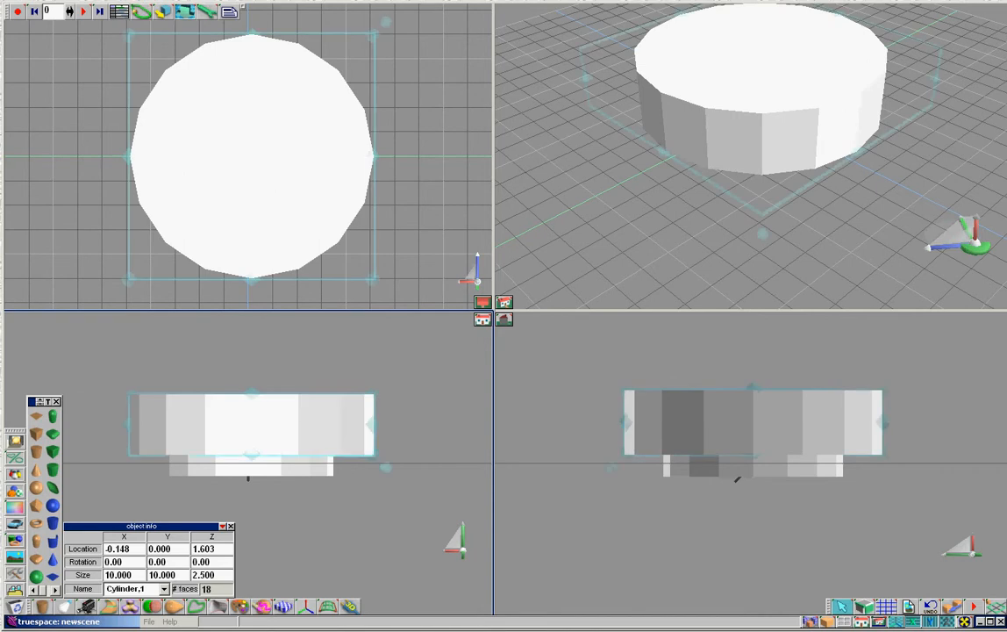
{"action": "type", "text": "7"}
{"action": "key", "text": "Return"}
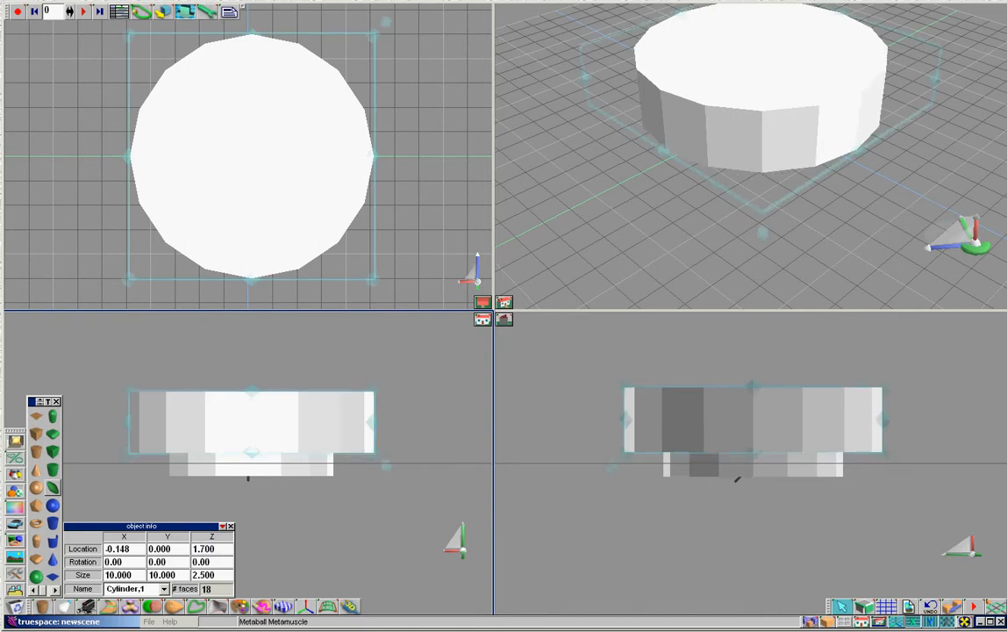
Step: Add a sphere about 6.88 in diameter and set its location to 0, 0, 0
{"action": "left_click", "coordinate": [36, 488]}
{"action": "left_click_drag", "start_coordinate": [600, 211], "coordinate": [693, 193]}
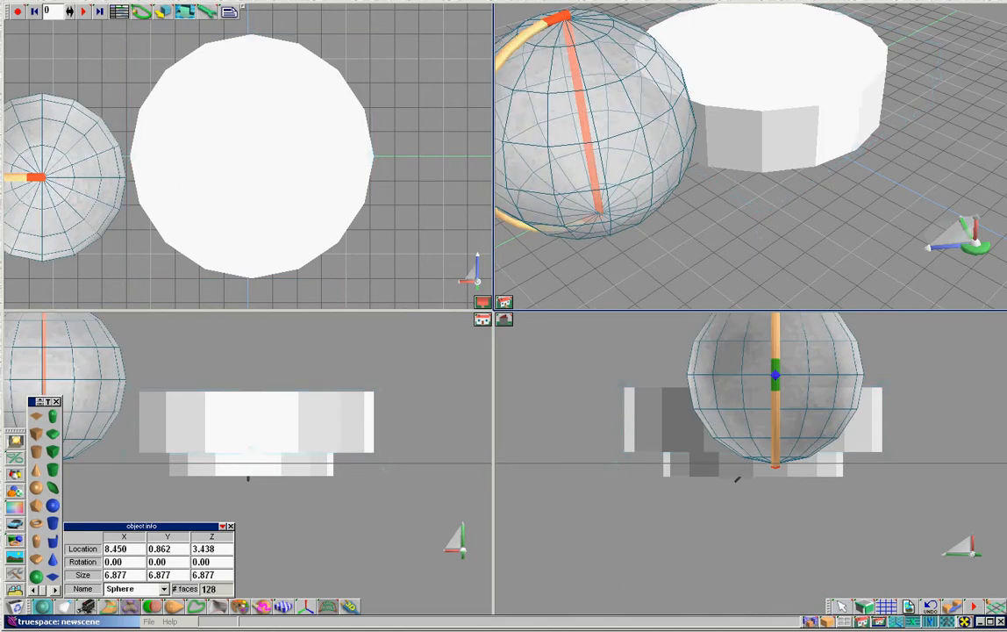
{"action": "double_click", "coordinate": [116, 548]}
{"action": "type", "text": "0"}
{"action": "key", "text": "Return"}
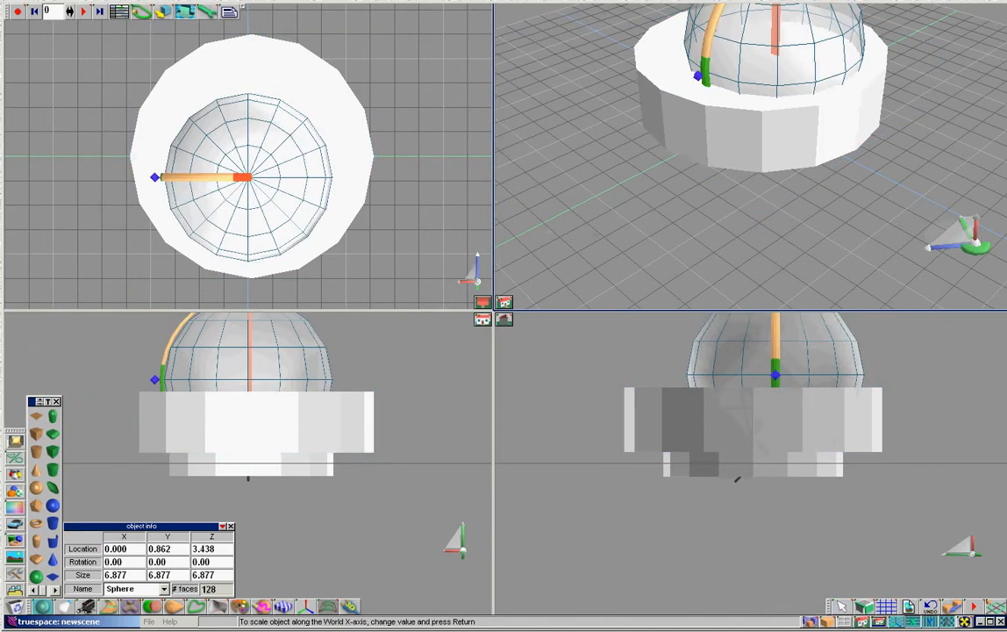
{"action": "left_click_drag", "start_coordinate": [172, 549], "coordinate": [140, 548]}
{"action": "type", "text": "0"}
{"action": "key", "text": "Return"}
{"action": "left_click_drag", "start_coordinate": [216, 549], "coordinate": [182, 548]}
{"action": "type", "text": "0"}
{"action": "key", "text": "Return"}
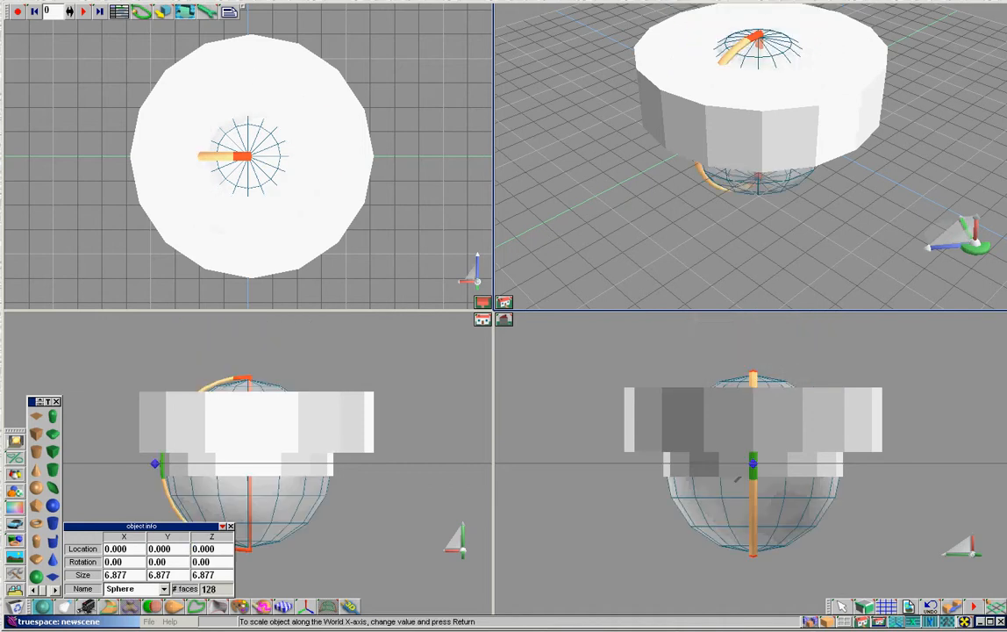
Step: Flatten the sphere by setting its size to 7 in X, 7 in Y and 4 in Z
{"action": "left_click_drag", "start_coordinate": [128, 575], "coordinate": [96, 575]}
{"action": "type", "text": "7"}
{"action": "key", "text": "Return"}
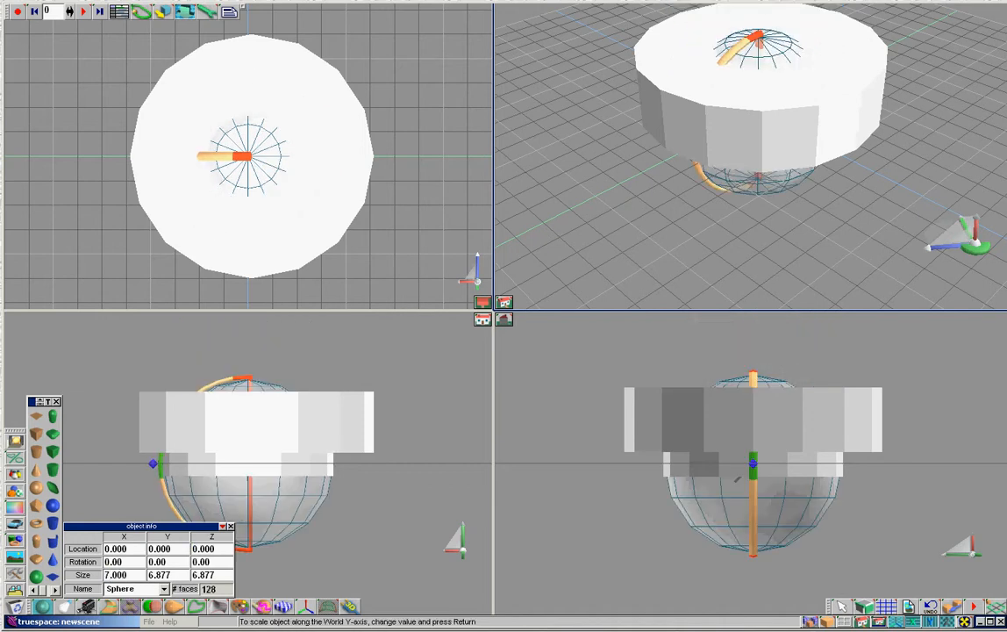
{"action": "left_click_drag", "start_coordinate": [172, 575], "coordinate": [144, 575]}
{"action": "type", "text": "7"}
{"action": "key", "text": "Return"}
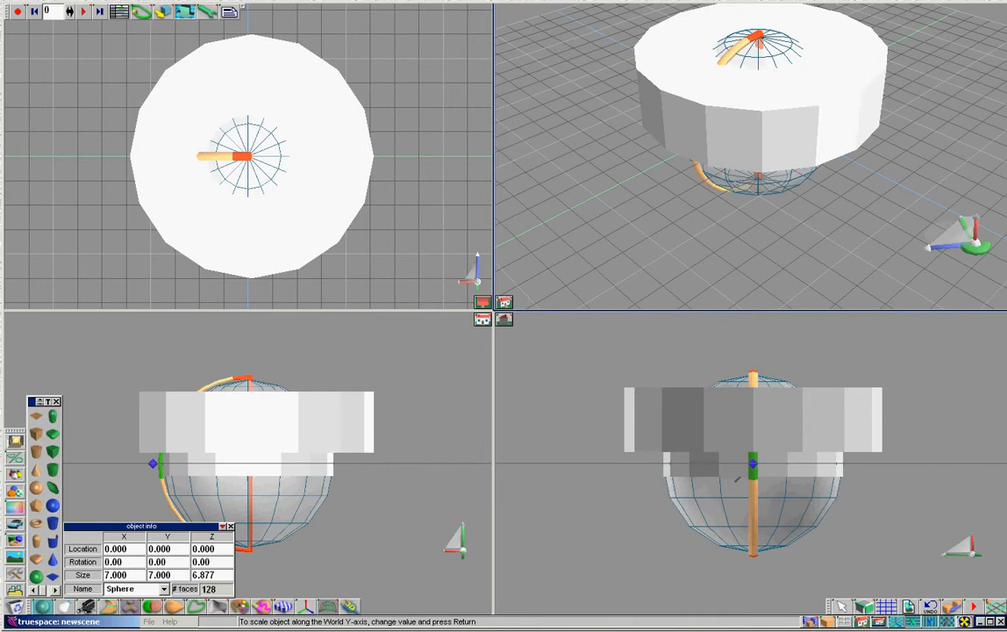
{"action": "left_click_drag", "start_coordinate": [216, 575], "coordinate": [193, 575]}
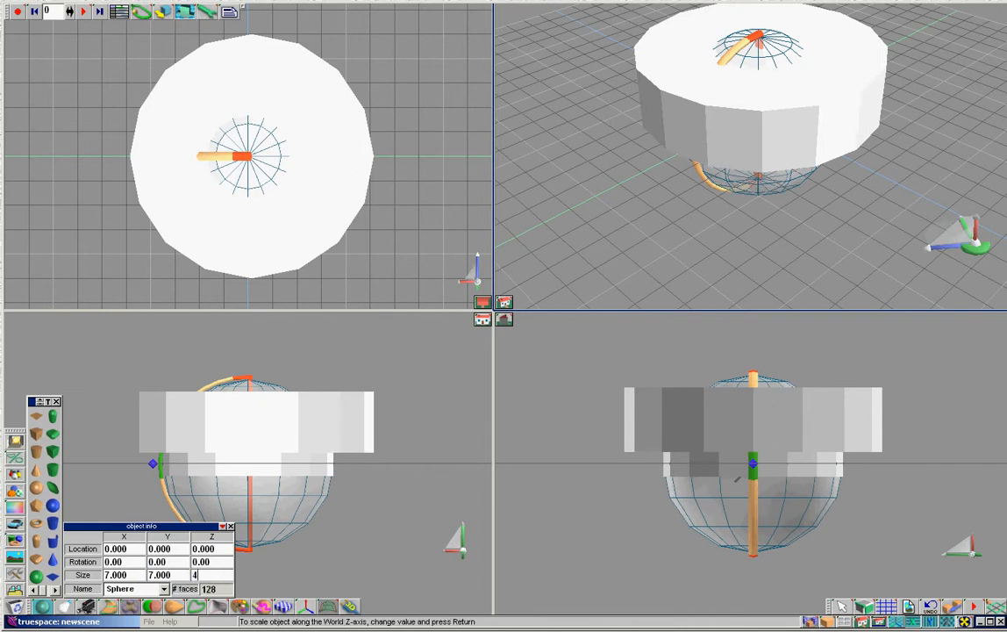
{"action": "type", "text": "4"}
{"action": "key", "text": "Return"}
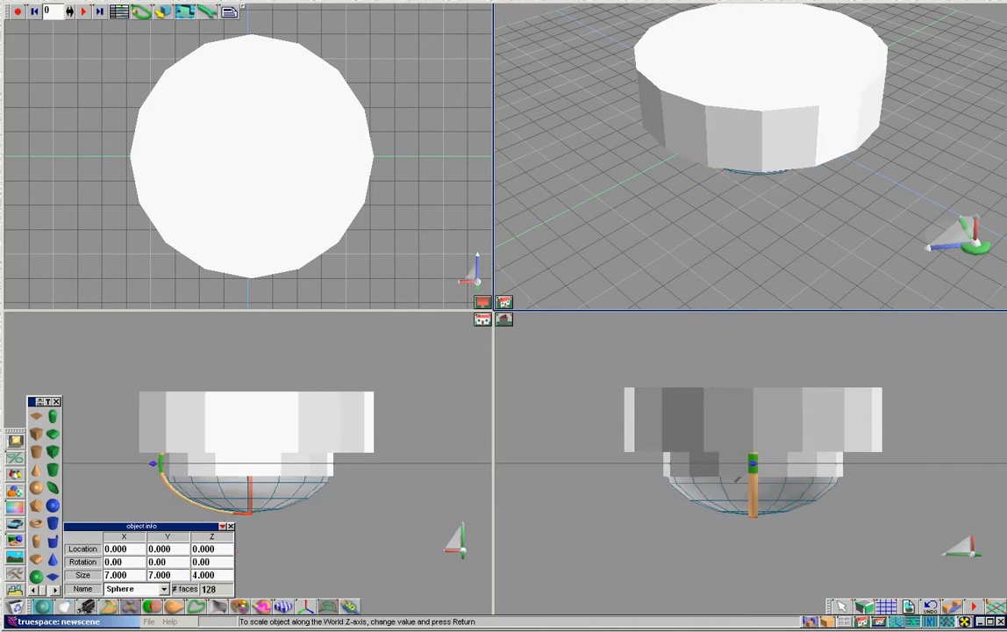
Step: Raise the flattened sphere to about Z 2.73 so it sits partly in the large cylinder's top, with X location 0
{"action": "left_click", "coordinate": [841, 606]}
{"action": "mouse_move", "coordinate": [753, 515]}
{"action": "left_mouse_down"}
{"action": "mouse_move", "coordinate": [753, 491]}
{"action": "mouse_move", "coordinate": [753, 514]}
{"action": "left_mouse_up"}
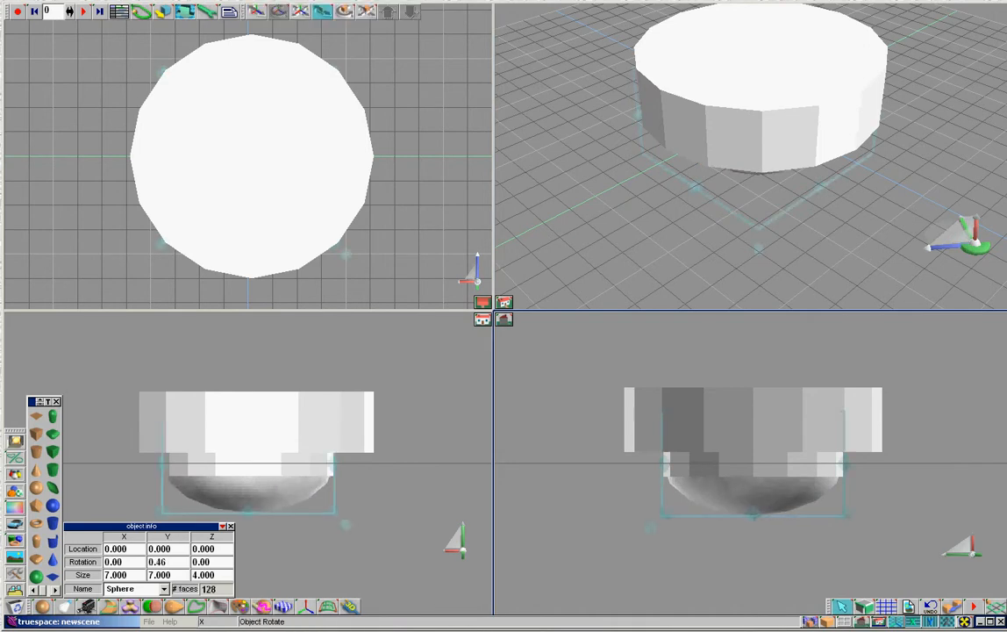
{"action": "left_click_drag", "start_coordinate": [294, 512], "coordinate": [304, 443]}
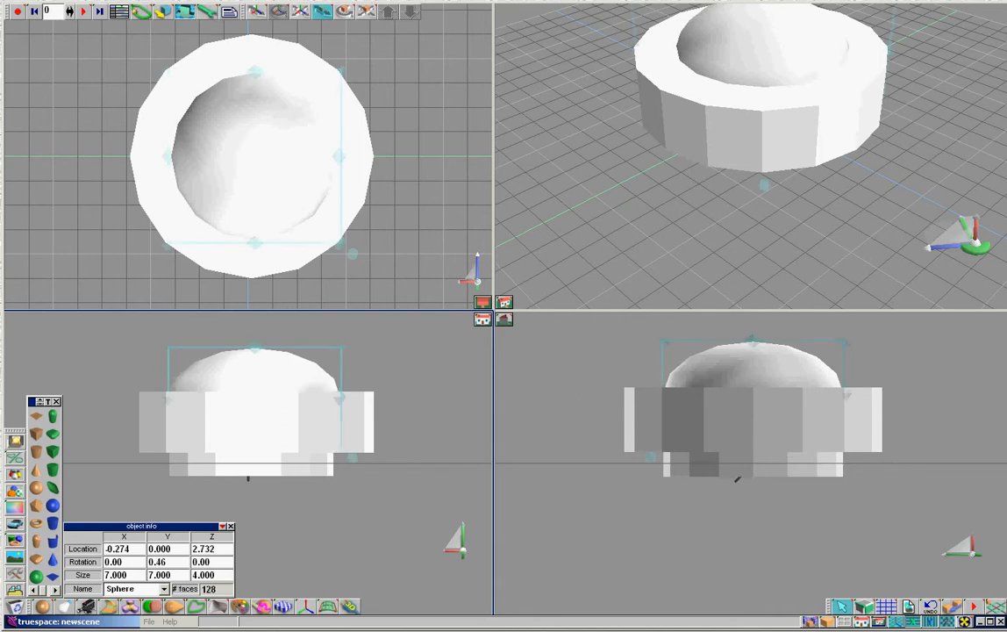
{"action": "double_click", "coordinate": [120, 548]}
{"action": "type", "text": "0"}
{"action": "key", "text": "Return"}
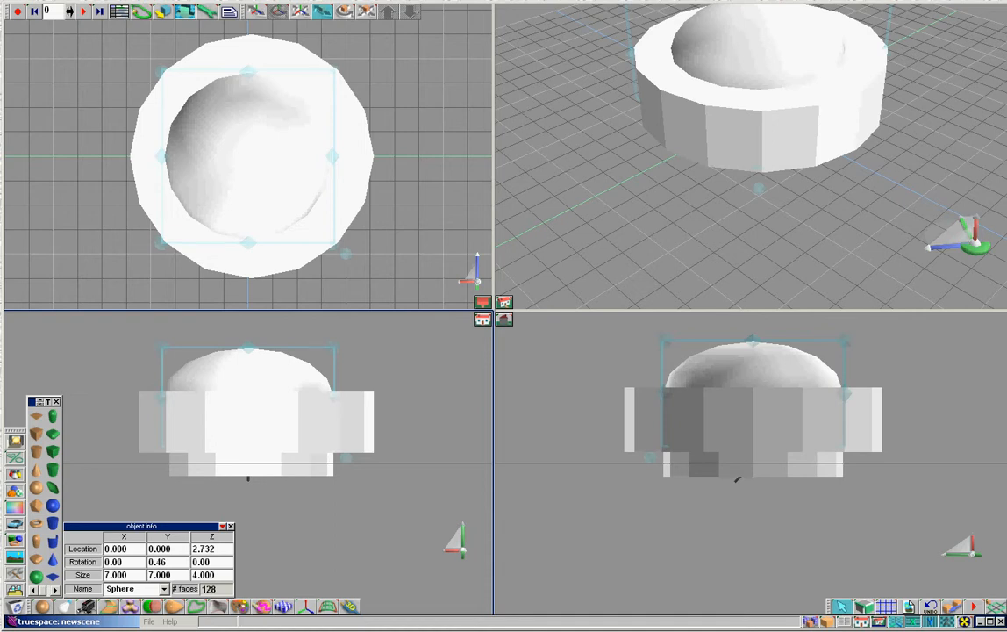
Step: Subtract the flattened sphere from the large cylinder to hollow out a bowl in its top
{"action": "left_click", "coordinate": [371, 419]}
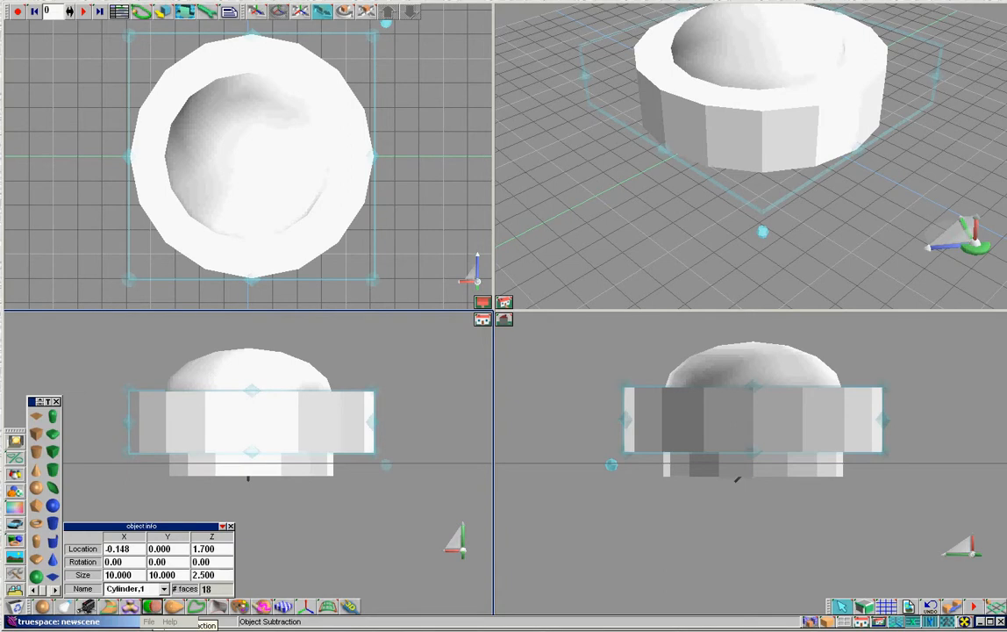
{"action": "left_click", "coordinate": [194, 606]}
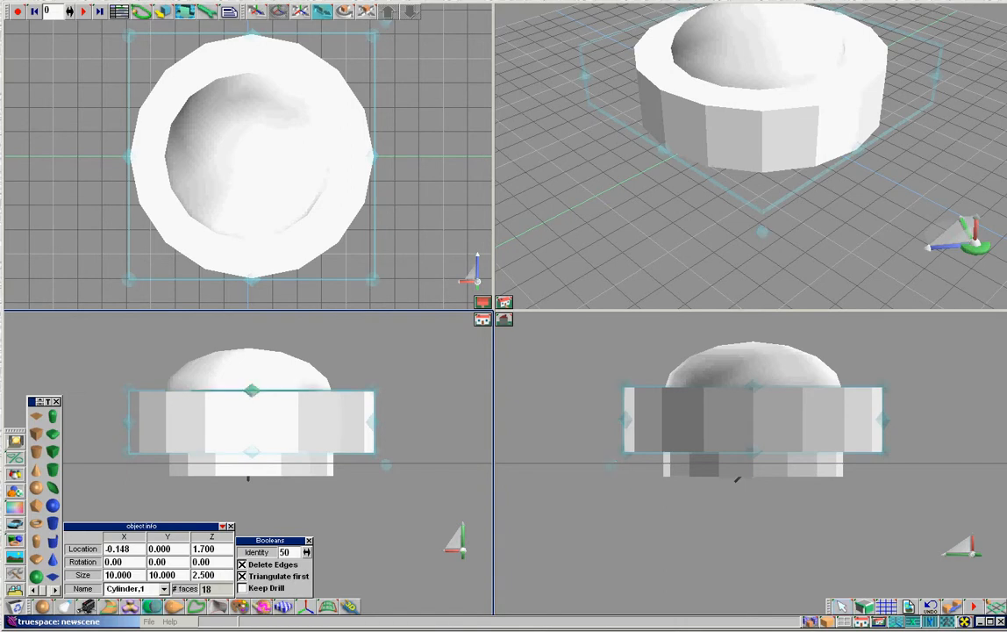
{"action": "left_click", "coordinate": [251, 374]}
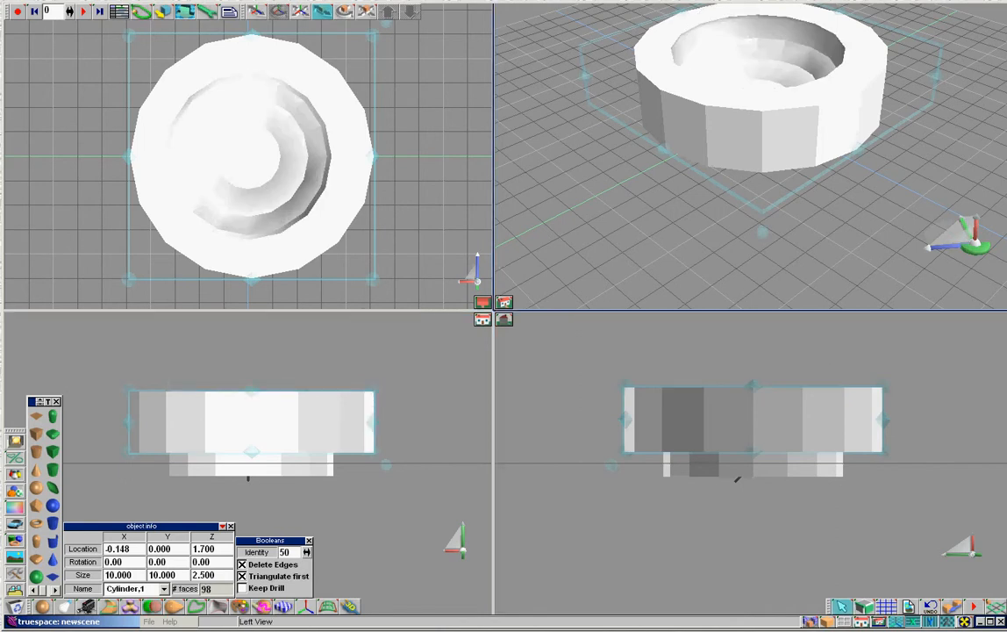
{"action": "left_click_drag", "start_coordinate": [762, 131], "coordinate": [761, 125]}
{"action": "left_click", "coordinate": [931, 606]}
{"action": "left_click", "coordinate": [279, 11]}
{"action": "mouse_move", "coordinate": [596, 139]}
{"action": "left_mouse_down"}
{"action": "mouse_move", "coordinate": [600, 189]}
{"action": "mouse_move", "coordinate": [601, 86]}
{"action": "mouse_move", "coordinate": [600, 151]}
{"action": "left_mouse_up"}
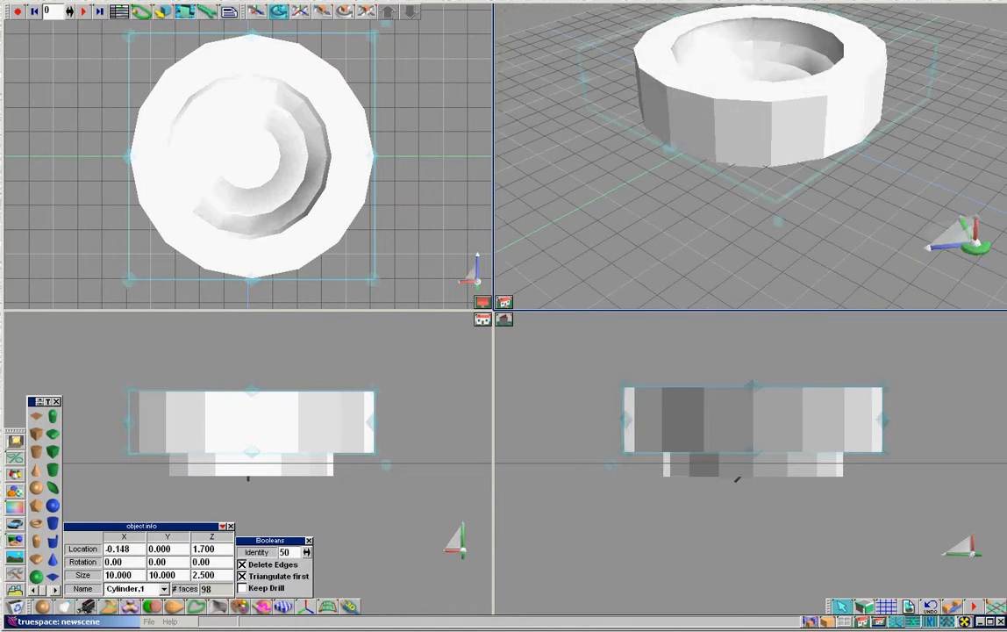
Step: Add a box about 1.88 by 6.23 by 2.52 and set its location to 0, 0, 1
{"action": "left_click", "coordinate": [36, 433]}
{"action": "mouse_move", "coordinate": [535, 162]}
{"action": "left_mouse_down"}
{"action": "mouse_move", "coordinate": [600, 262]}
{"action": "mouse_move", "coordinate": [590, 190]}
{"action": "left_mouse_up"}
{"action": "left_click_drag", "start_coordinate": [130, 550], "coordinate": [77, 555]}
{"action": "type", "text": "0"}
{"action": "key", "text": "Return"}
{"action": "left_click_drag", "start_coordinate": [180, 549], "coordinate": [147, 549]}
{"action": "type", "text": "0"}
{"action": "key", "text": "Return"}
{"action": "left_click_drag", "start_coordinate": [215, 548], "coordinate": [193, 549]}
{"action": "type", "text": "1"}
{"action": "key", "text": "Return"}
Step: Make the box a long narrow bar, with a size of 1 in X and 13 in Y
{"action": "left_click_drag", "start_coordinate": [129, 575], "coordinate": [88, 577]}
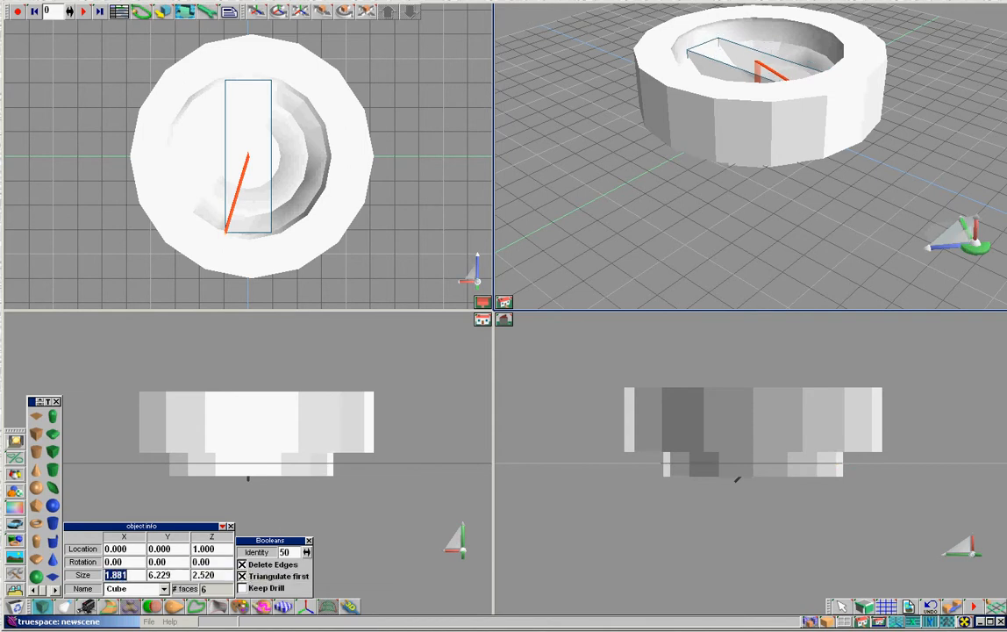
{"action": "type", "text": "13"}
{"action": "key", "text": "Return"}
{"action": "left_click_drag", "start_coordinate": [134, 575], "coordinate": [92, 576]}
{"action": "type", "text": "1"}
{"action": "key", "text": "Return"}
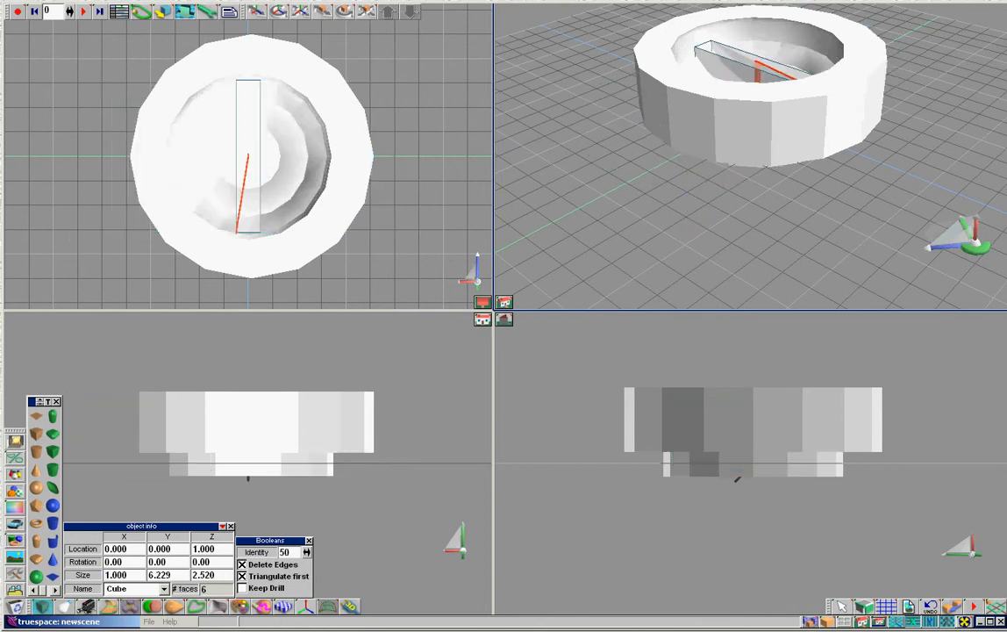
{"action": "left_click_drag", "start_coordinate": [173, 575], "coordinate": [137, 576]}
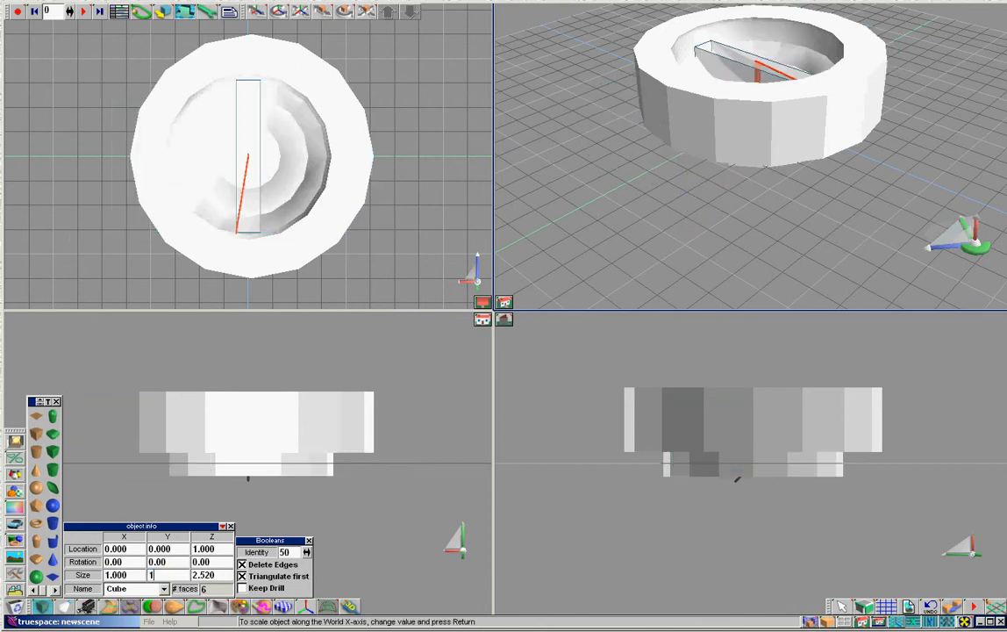
{"action": "type", "text": "13"}
{"action": "key", "text": "Return"}
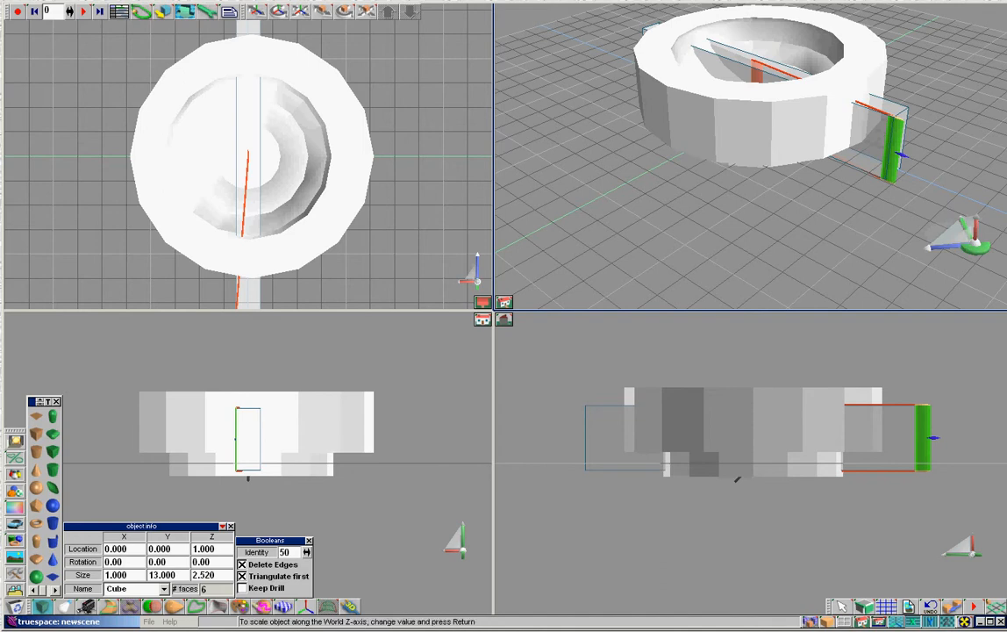
Step: Set the bar's Z size to 2
{"action": "left_click_drag", "start_coordinate": [211, 574], "coordinate": [187, 575]}
{"action": "left_click", "coordinate": [215, 575]}
{"action": "type", "text": "1"}
{"action": "key", "text": "Return"}
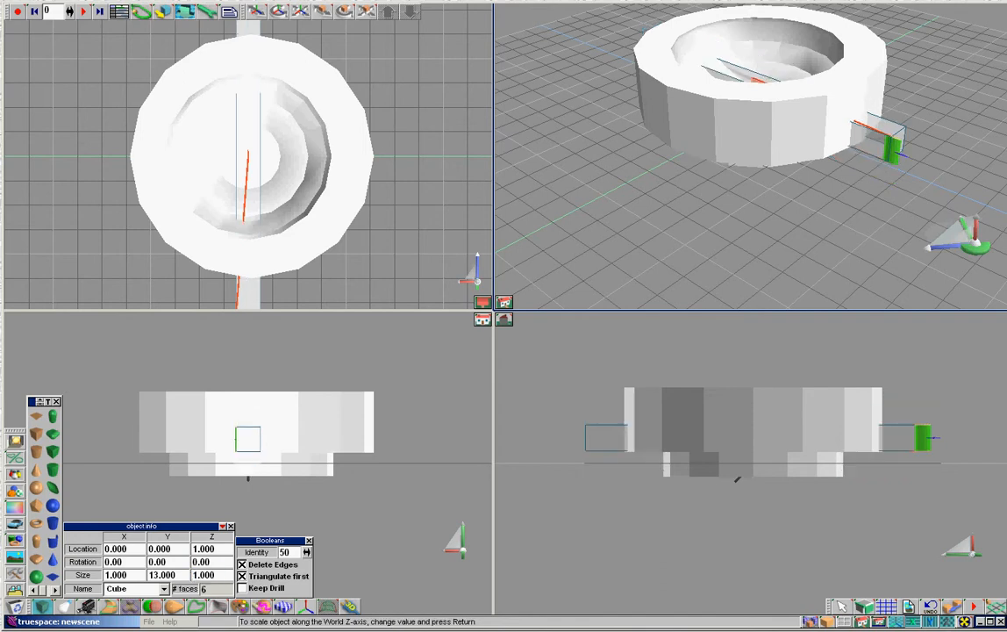
{"action": "left_click_drag", "start_coordinate": [215, 575], "coordinate": [187, 575]}
{"action": "type", "text": "2"}
{"action": "key", "text": "Return"}
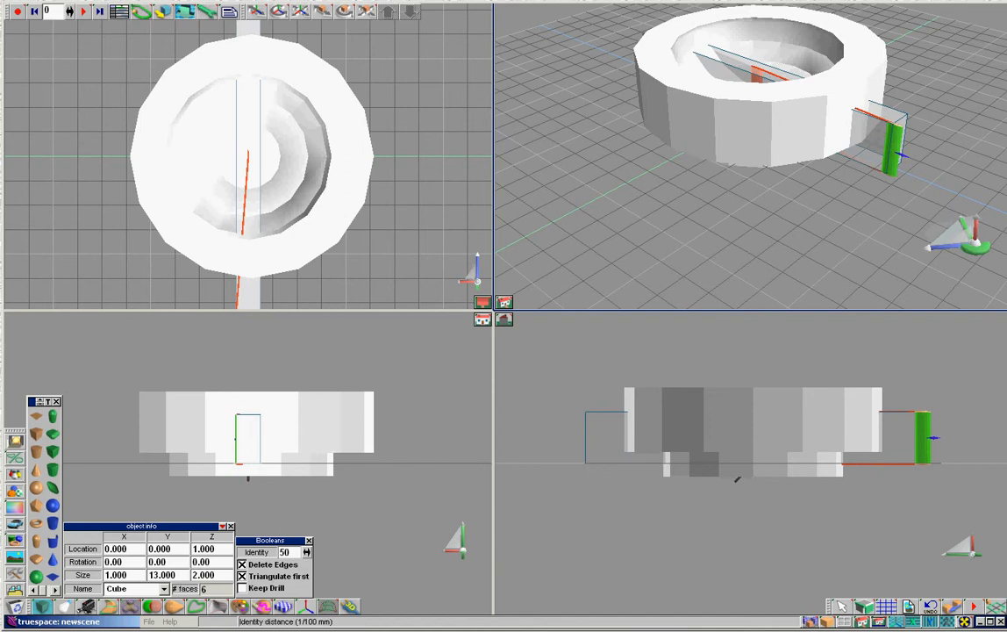
Step: Raise the bar to about Z 2.86 so it overlaps the bowl's upper rim, and set its Y location to 0
{"action": "left_click", "coordinate": [737, 477]}
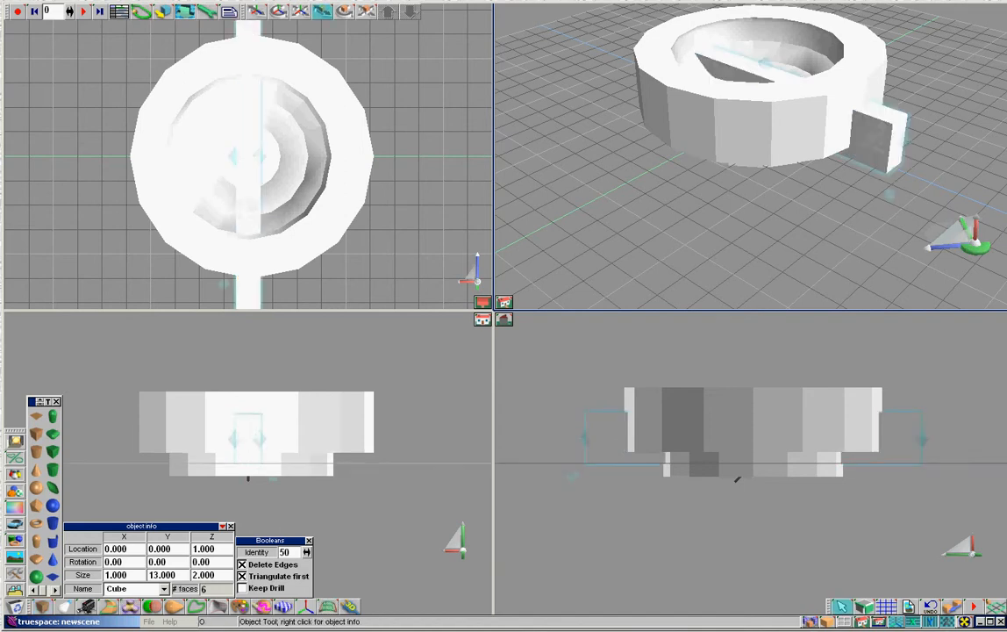
{"action": "left_click_drag", "start_coordinate": [922, 438], "coordinate": [924, 392]}
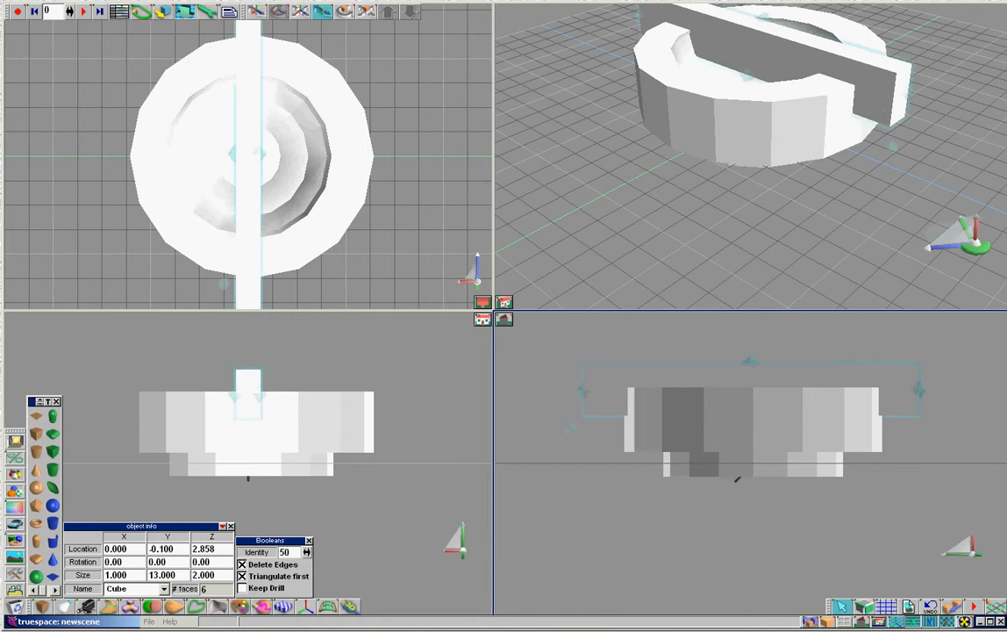
{"action": "double_click", "coordinate": [163, 549]}
{"action": "type", "text": "0"}
{"action": "key", "text": "Return"}
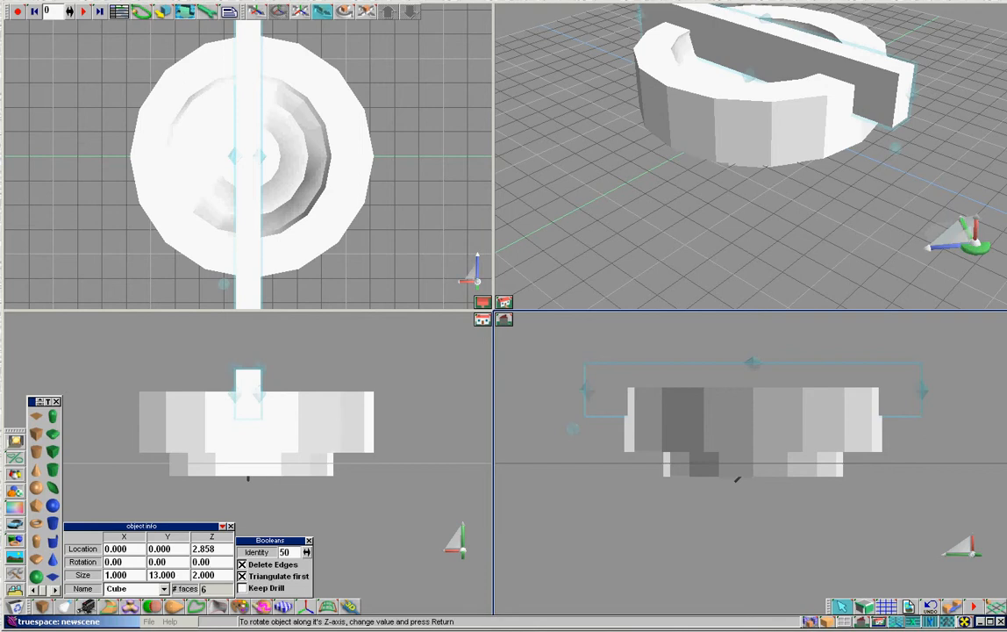
Step: Set the bowl's X location to 0 and subtract the bar with Keep Drill on and Delete Edges and Triangulate first off
{"action": "left_click", "coordinate": [212, 562]}
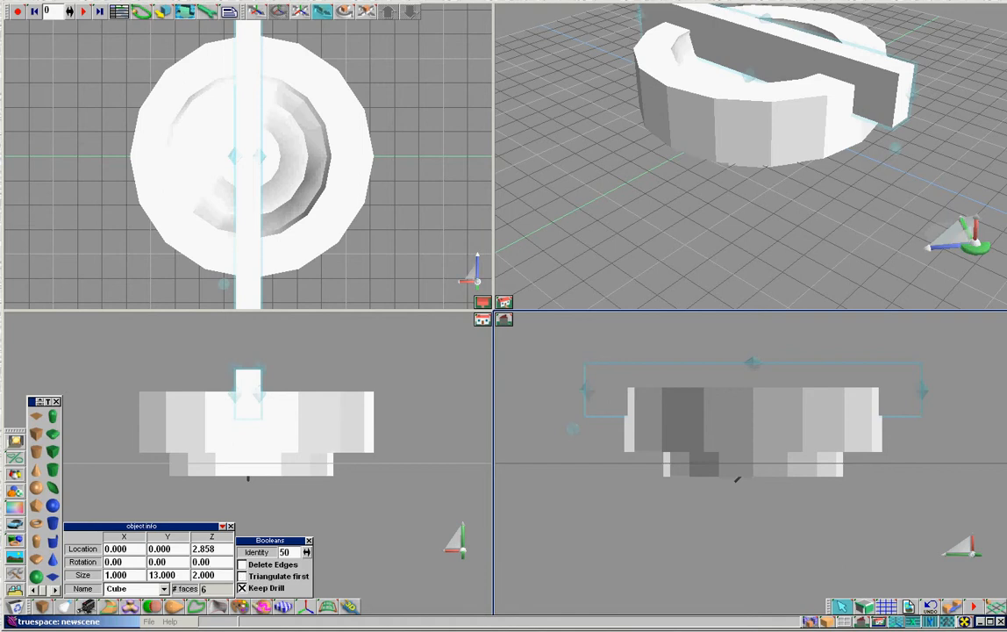
{"action": "left_click", "coordinate": [363, 424]}
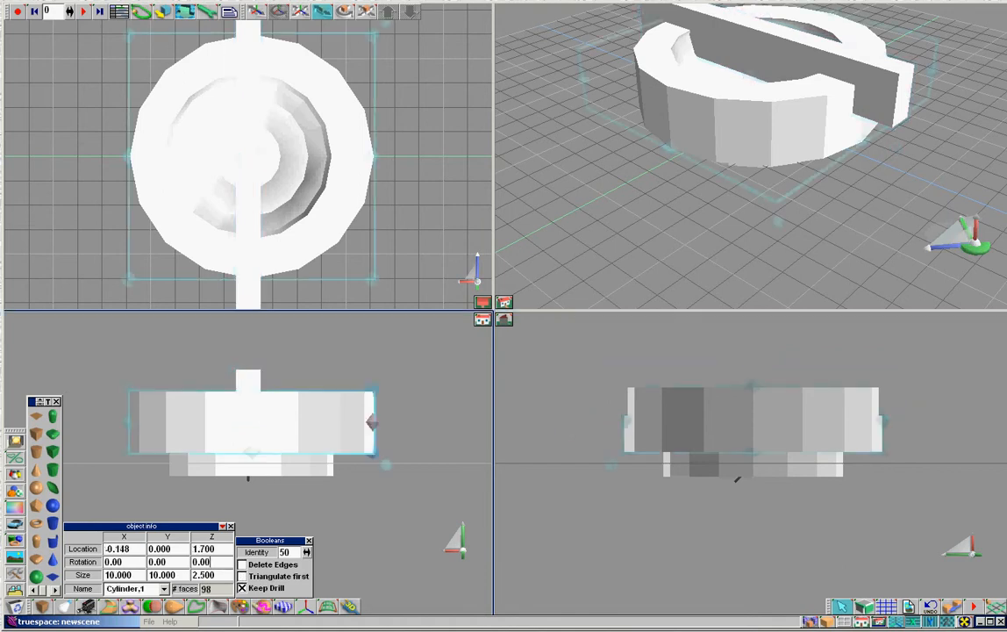
{"action": "left_click_drag", "start_coordinate": [132, 549], "coordinate": [102, 549]}
{"action": "type", "text": "0"}
{"action": "key", "text": "Return"}
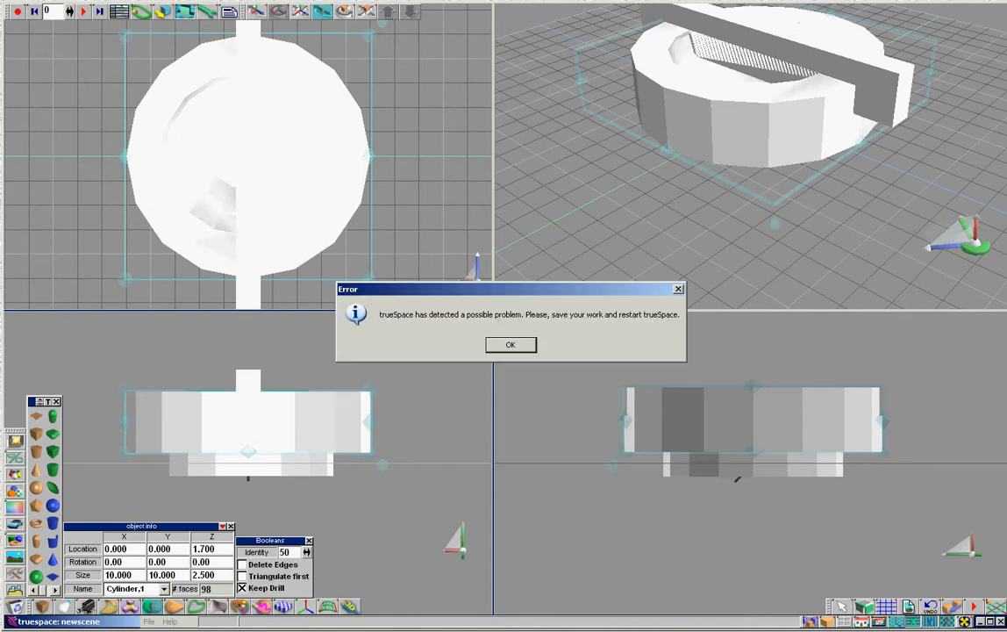
{"action": "key", "text": "Return"}
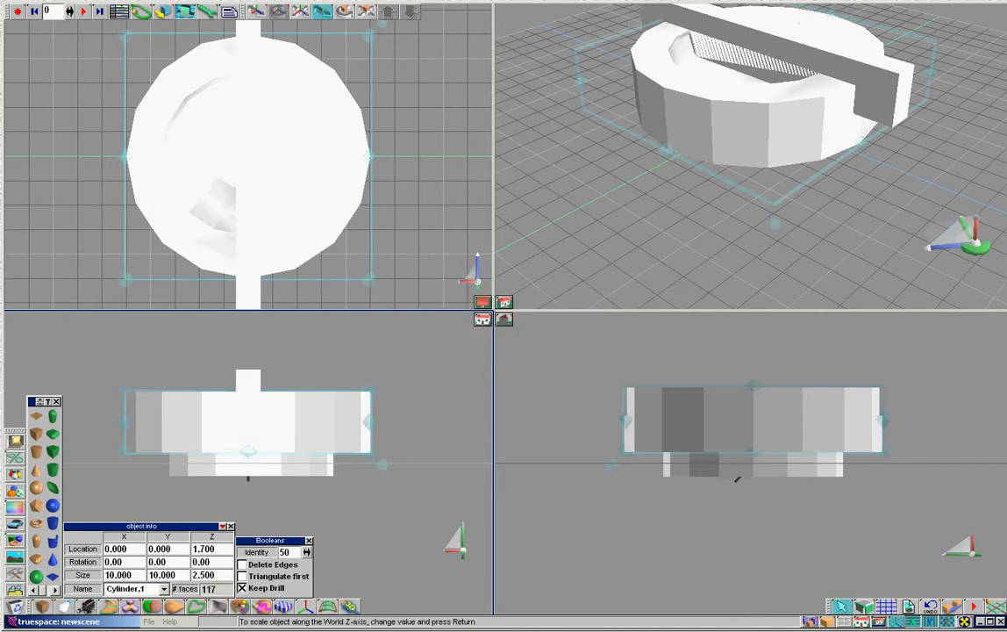
Step: Set the bowl's Z rotation to 45 and subtract the bar from it again
{"action": "left_click_drag", "start_coordinate": [213, 563], "coordinate": [179, 570]}
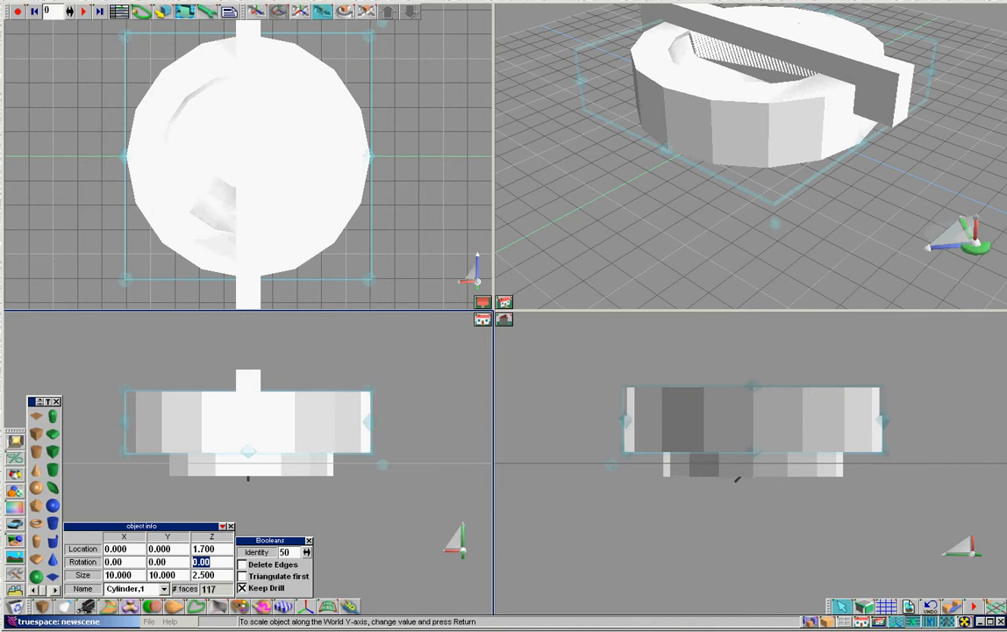
{"action": "type", "text": "45"}
{"action": "key", "text": "Return"}
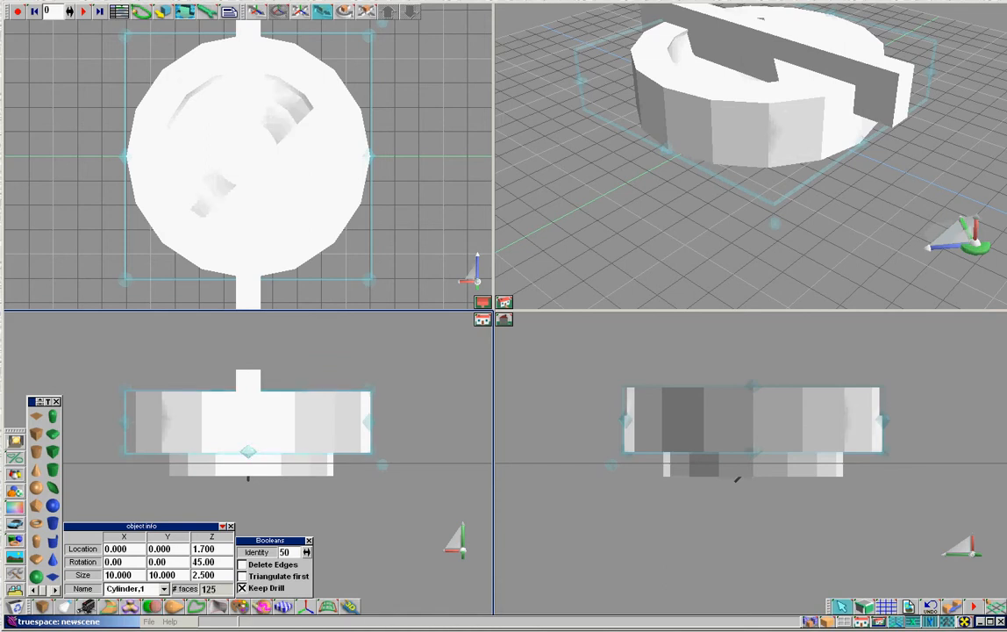
Step: Set the bar's Z rotation to 90 and subtract it from the bowl to cut a crosswise notch in the rim
{"action": "left_click", "coordinate": [248, 379]}
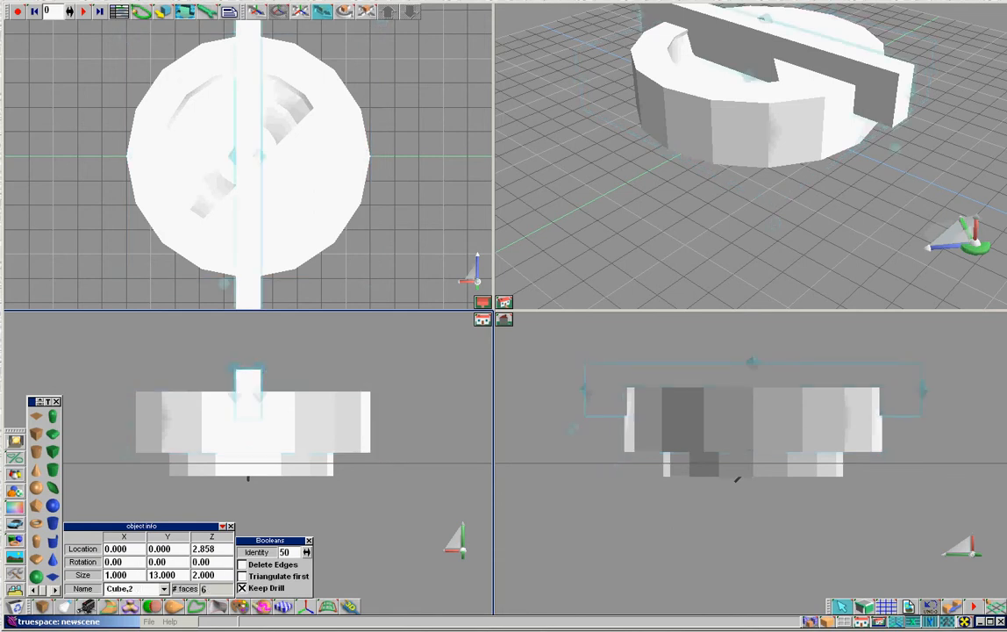
{"action": "double_click", "coordinate": [197, 562]}
{"action": "type", "text": "90"}
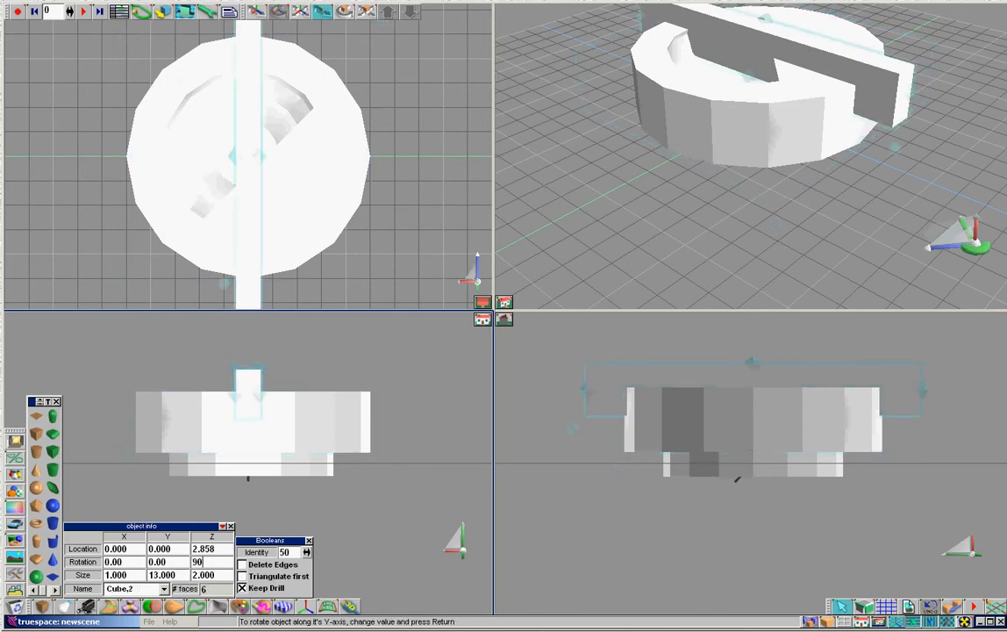
{"action": "key", "text": "Return"}
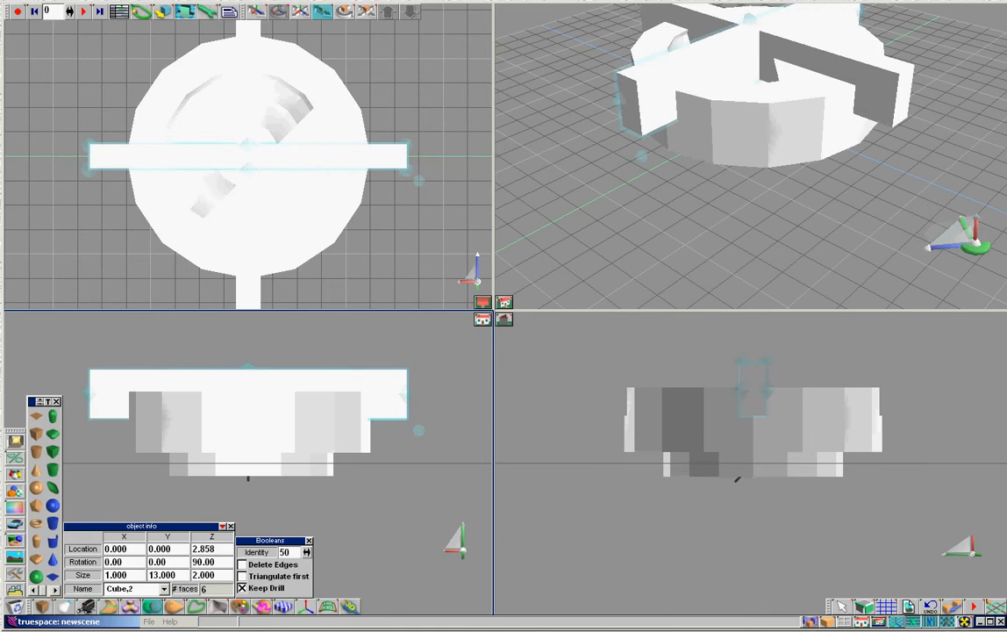
{"action": "left_click", "coordinate": [841, 606]}
{"action": "left_click", "coordinate": [333, 432]}
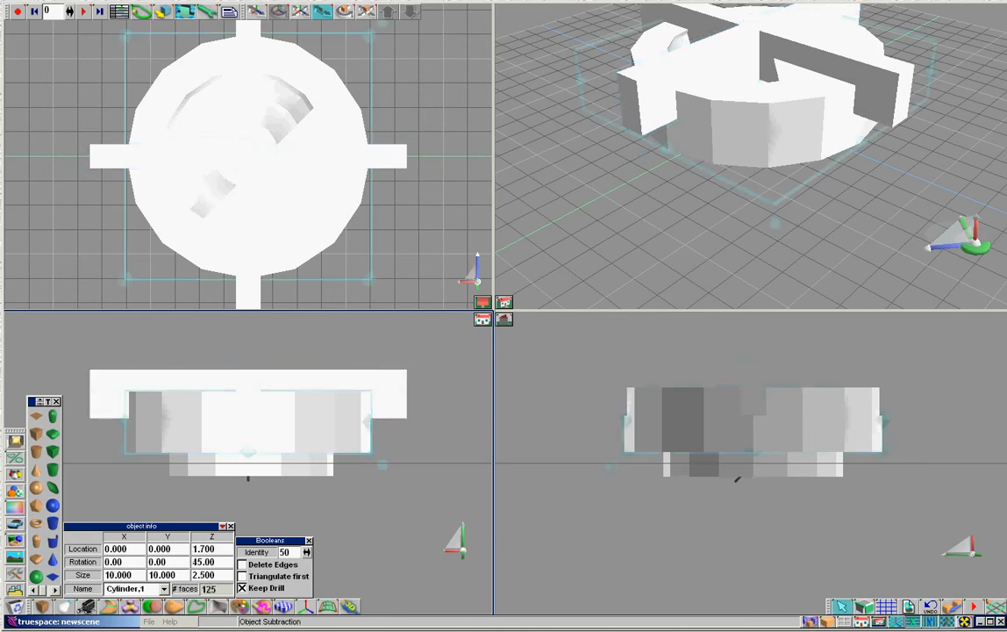
{"action": "left_click", "coordinate": [152, 606]}
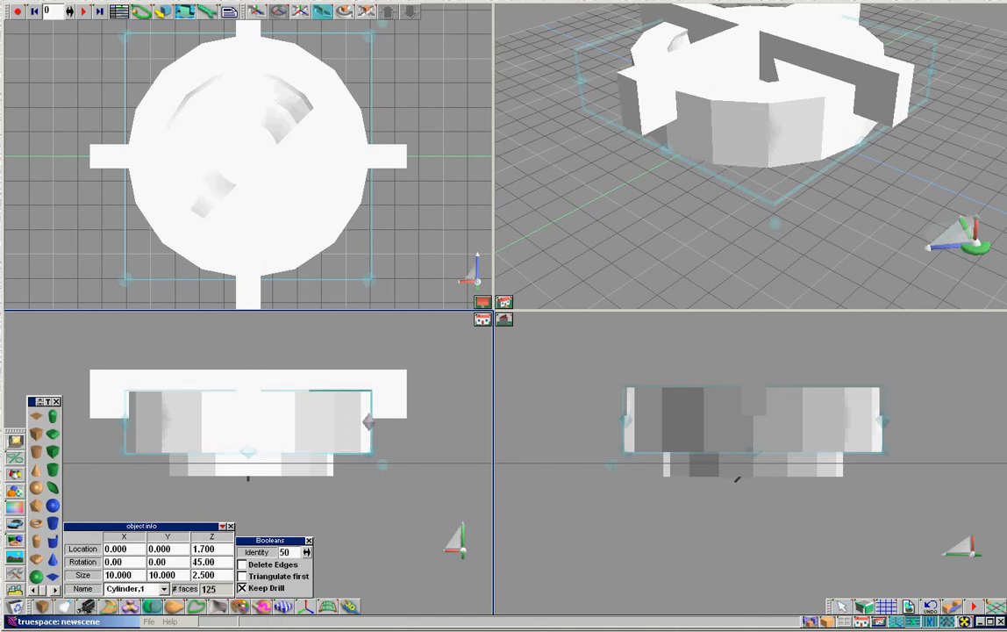
{"action": "left_click", "coordinate": [387, 402]}
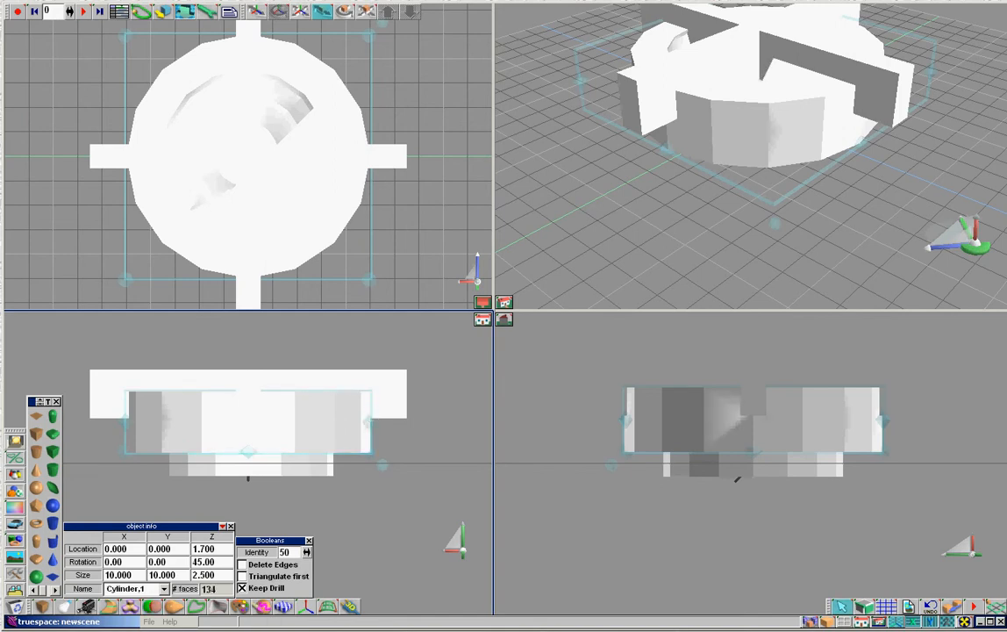
Step: Delete both leftover bars crossing the bowl's rim
{"action": "left_click", "coordinate": [397, 396]}
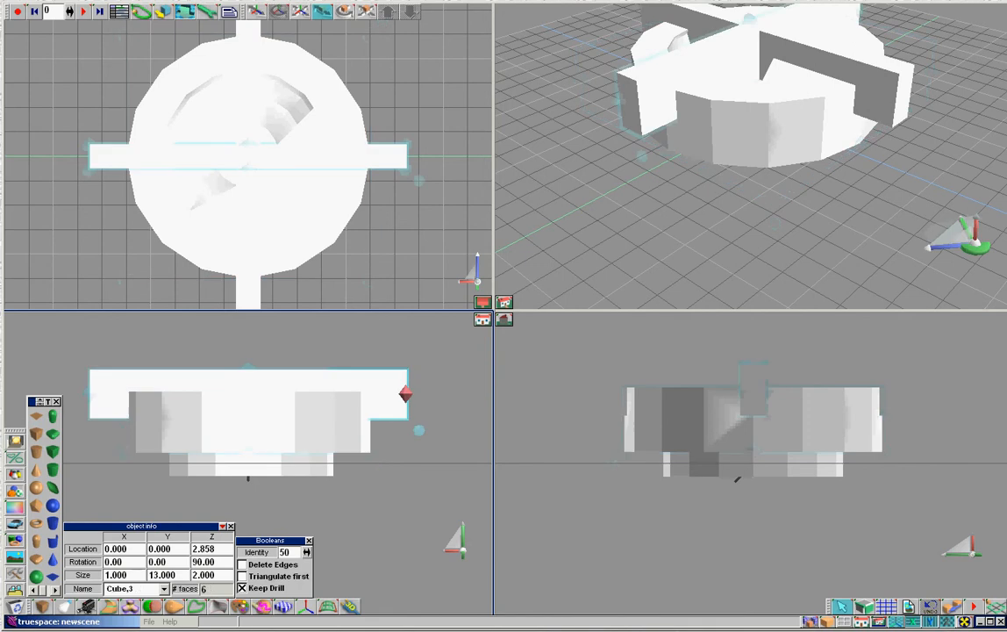
{"action": "key", "text": "Delete"}
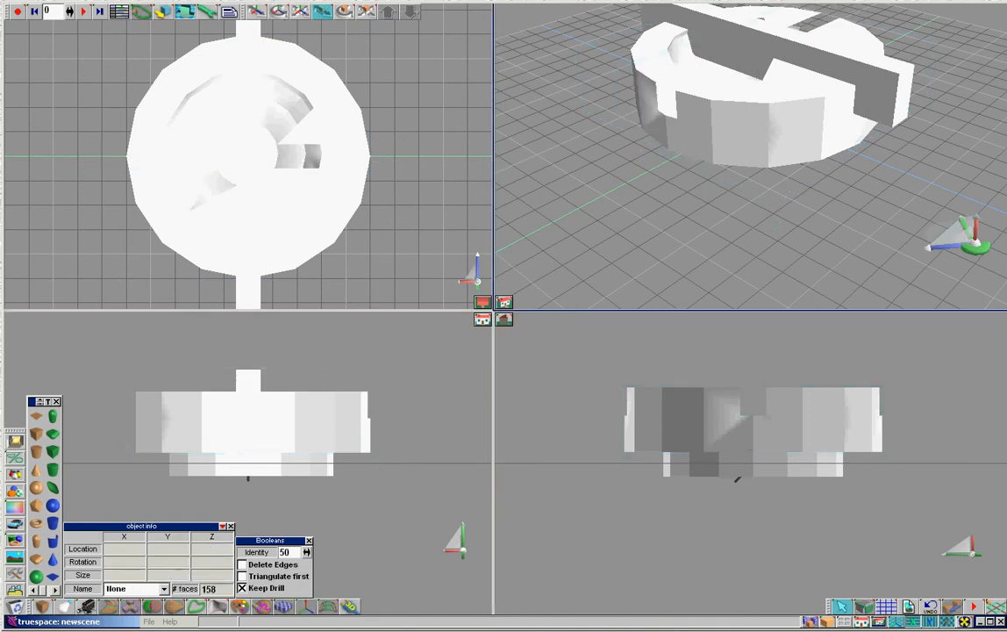
{"action": "left_click", "coordinate": [908, 93]}
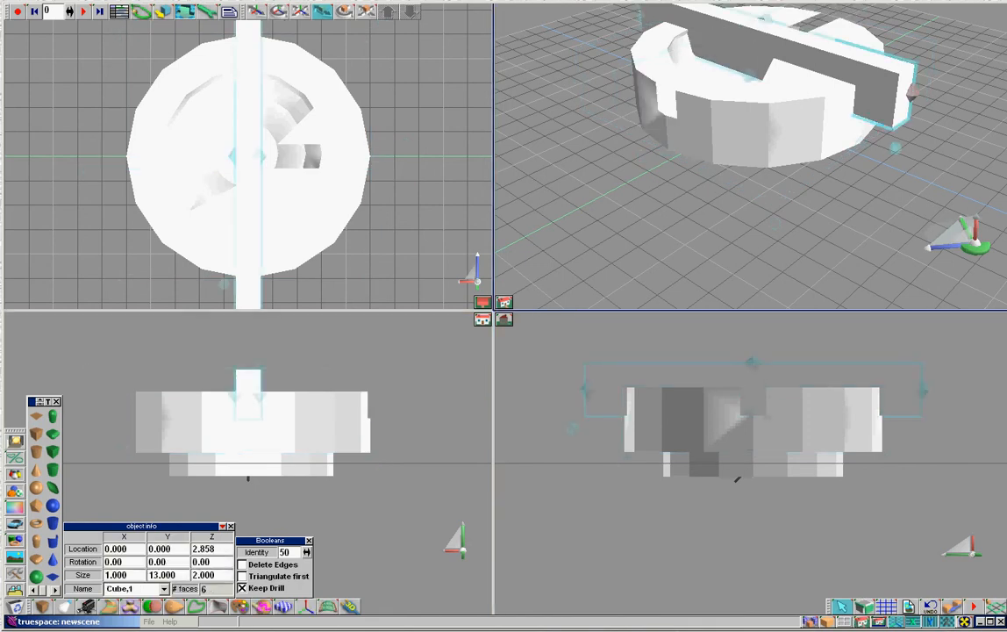
{"action": "key", "text": "Delete"}
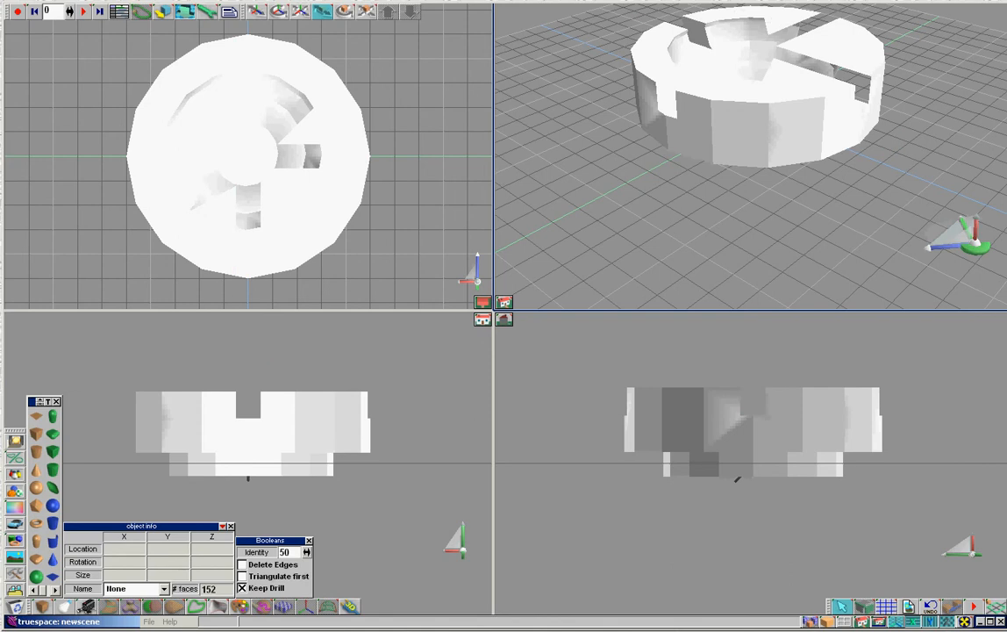
{"action": "left_click", "coordinate": [278, 11]}
{"action": "left_click_drag", "start_coordinate": [632, 141], "coordinate": [649, 110]}
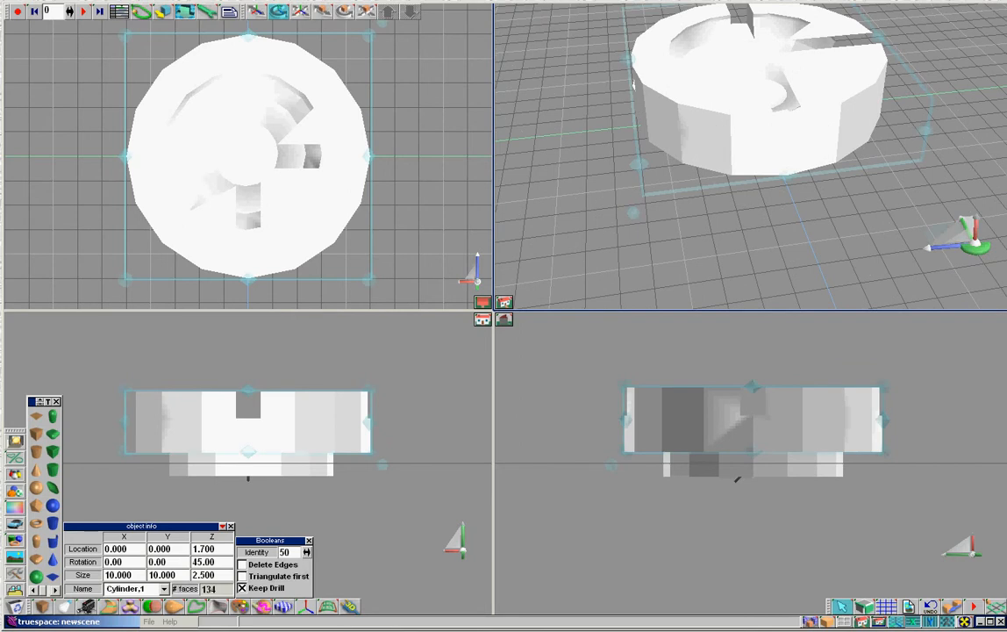